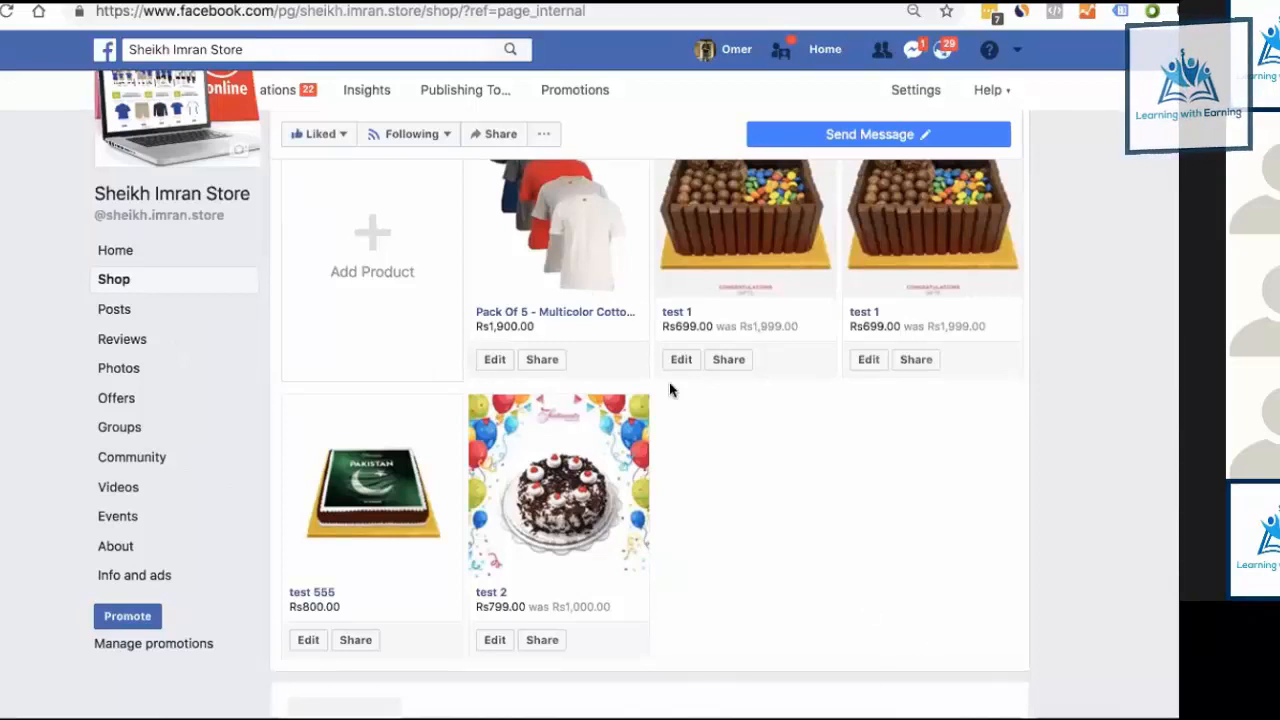
Step: Start adding a new product to the shop and open the recommended photo guidelines
scroll(920, 363, up, 2)
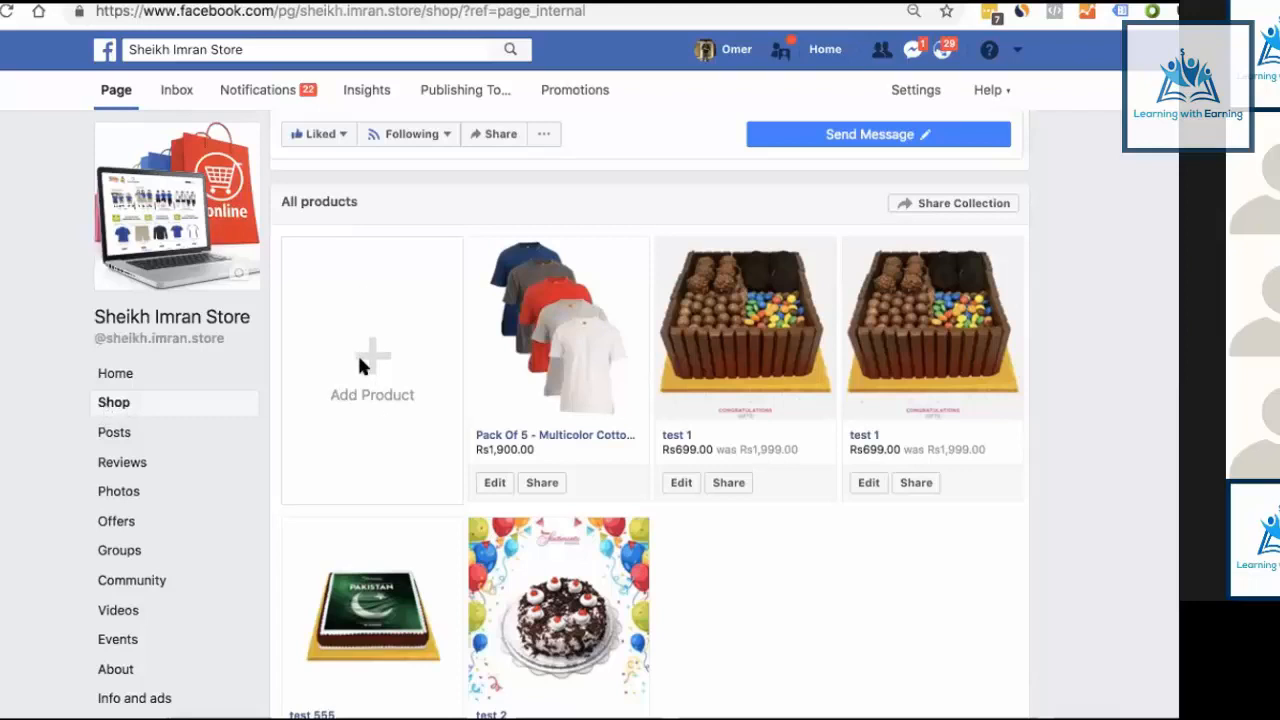
click(396, 370)
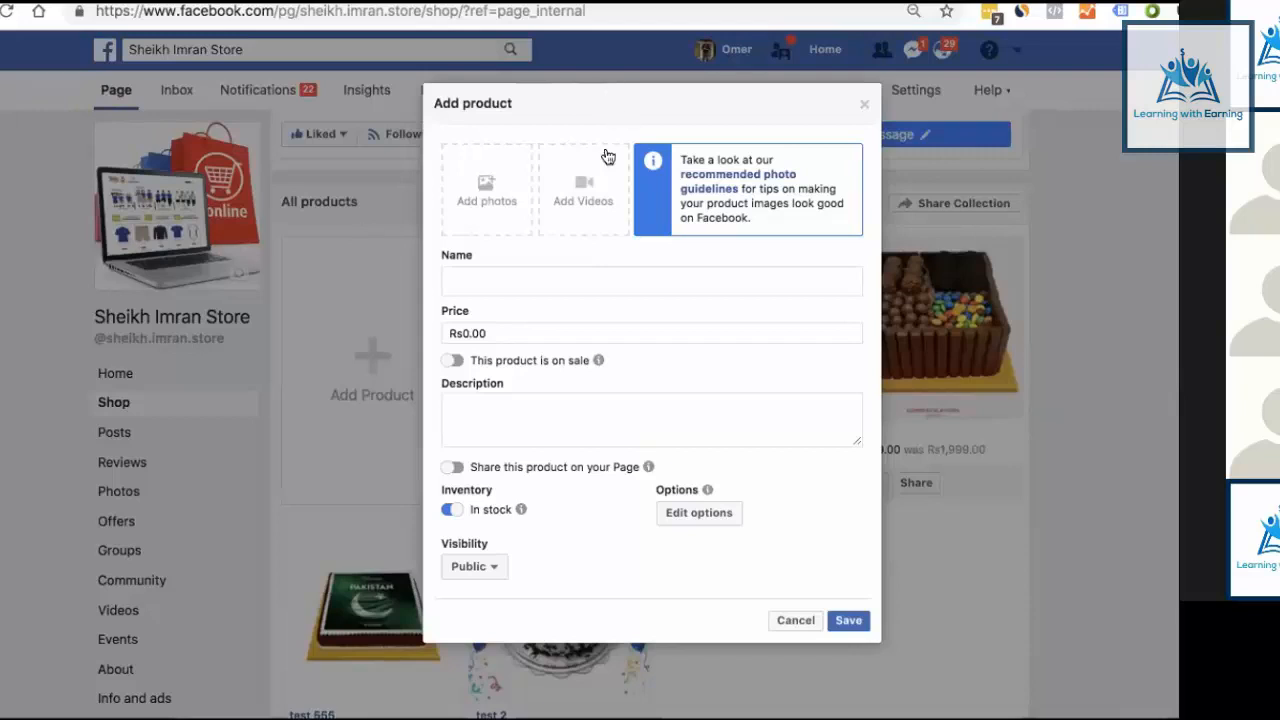
click(717, 187)
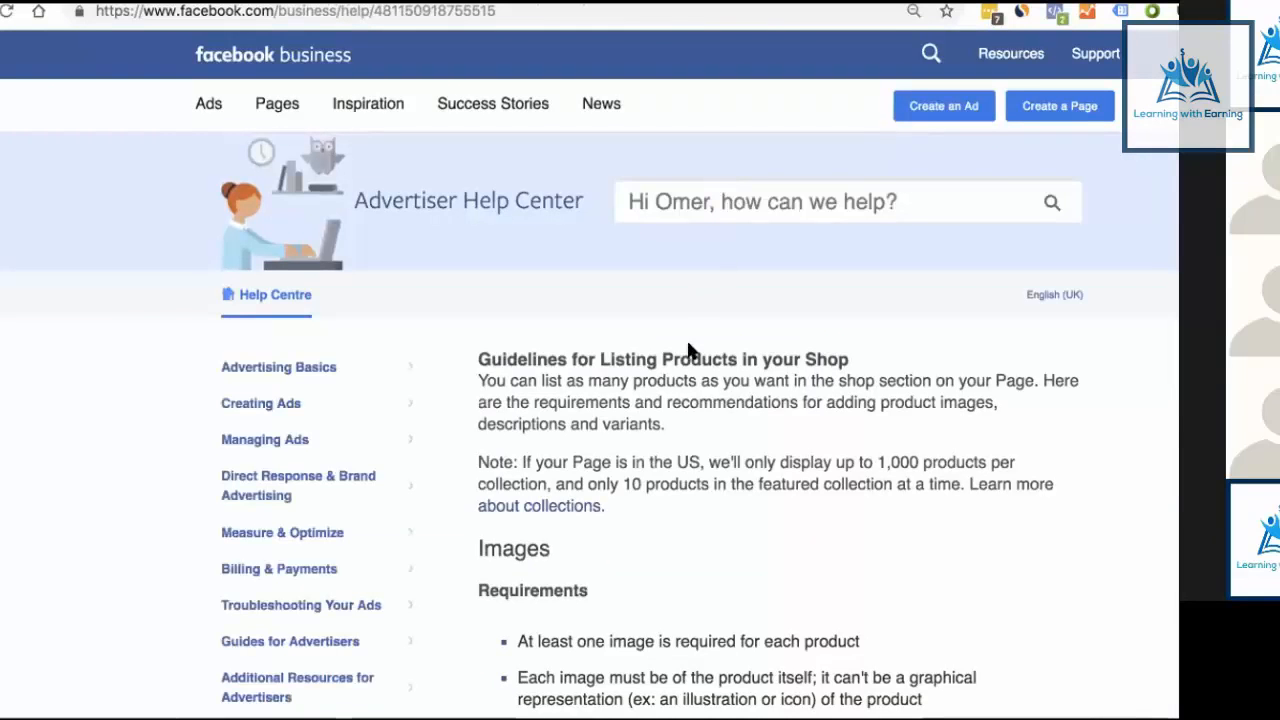
Step: Skim the shop listing guidelines on product images, descriptions and variants
scroll(705, 393, down, 3)
scroll(705, 393, down, 5)
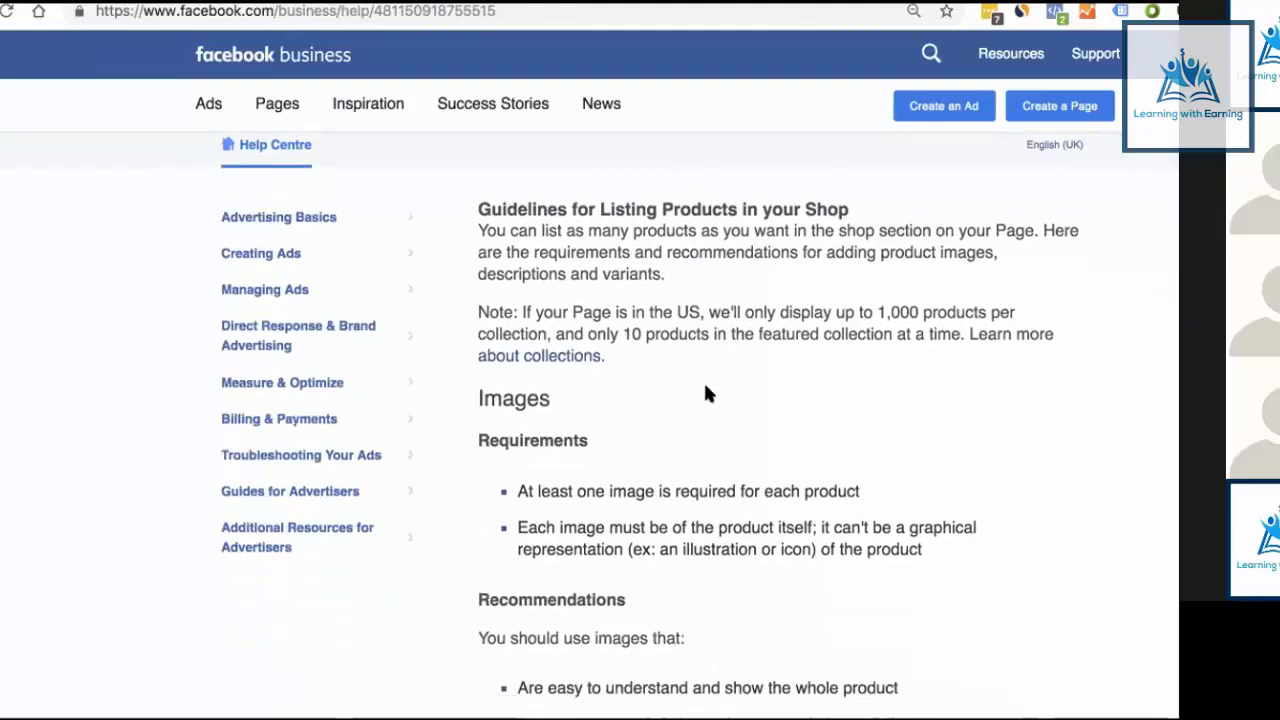
scroll(706, 387, down, 12)
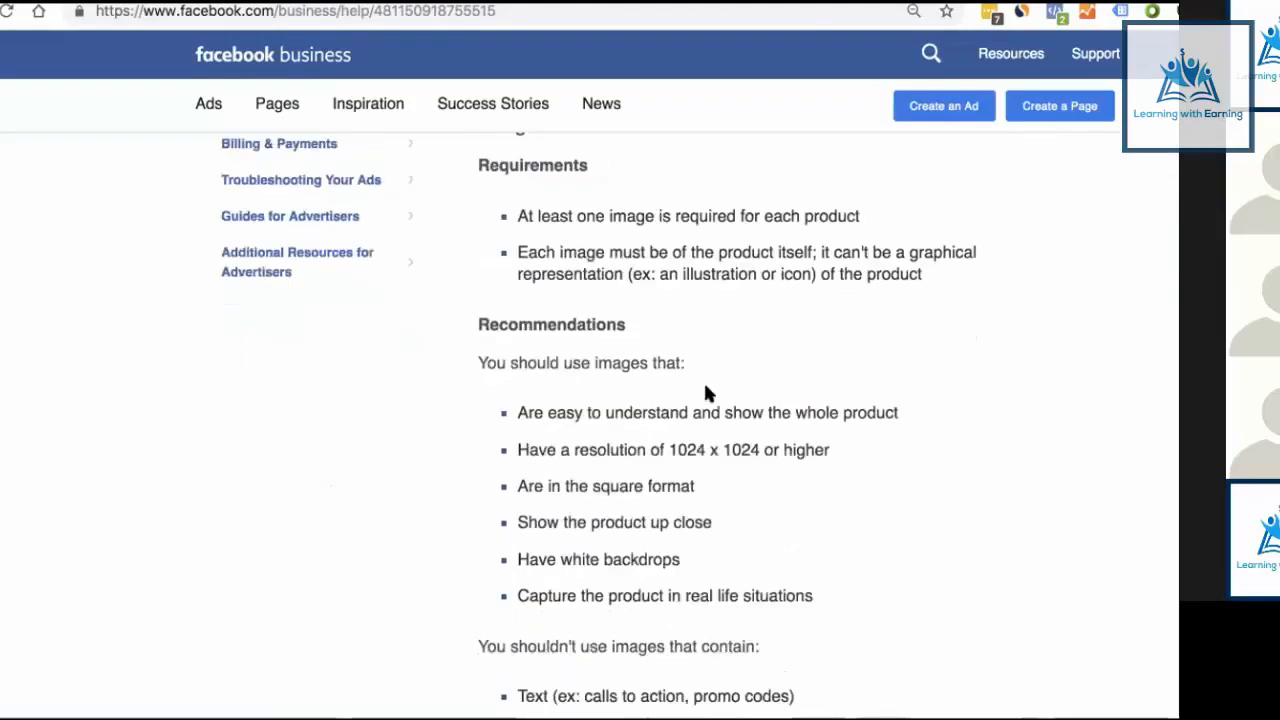
scroll(706, 390, down, 20)
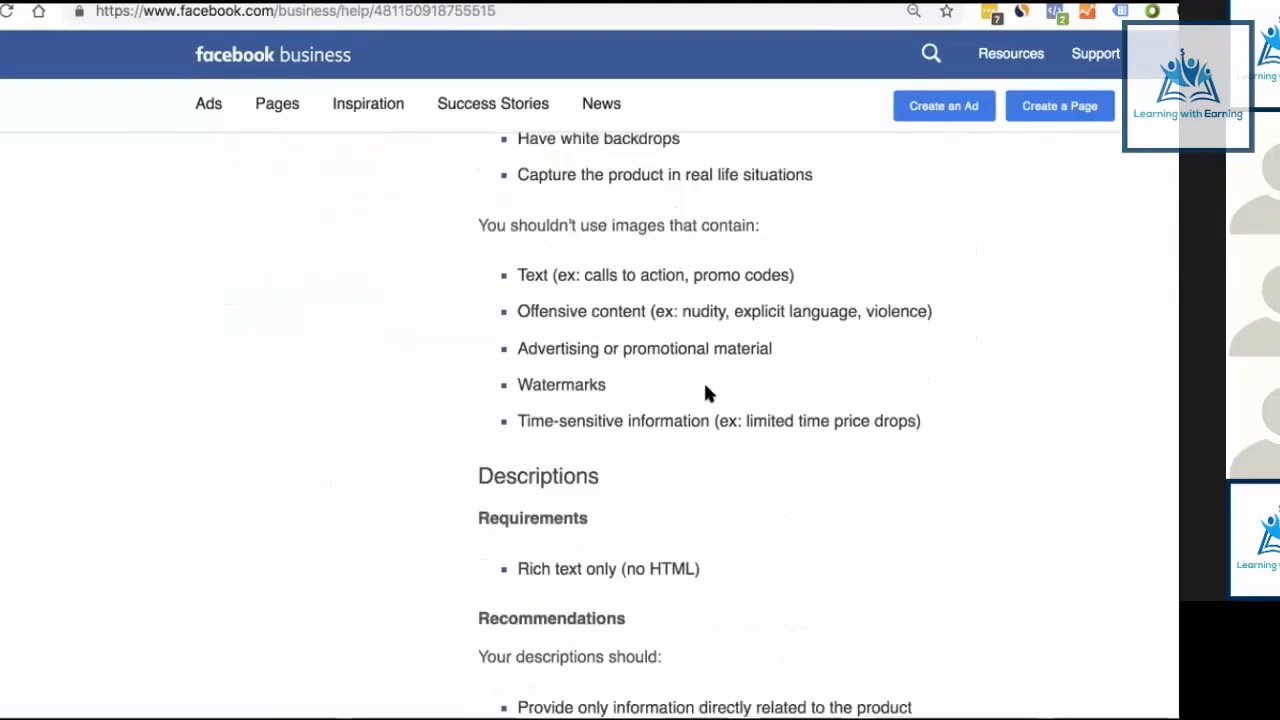
scroll(705, 393, up, 20)
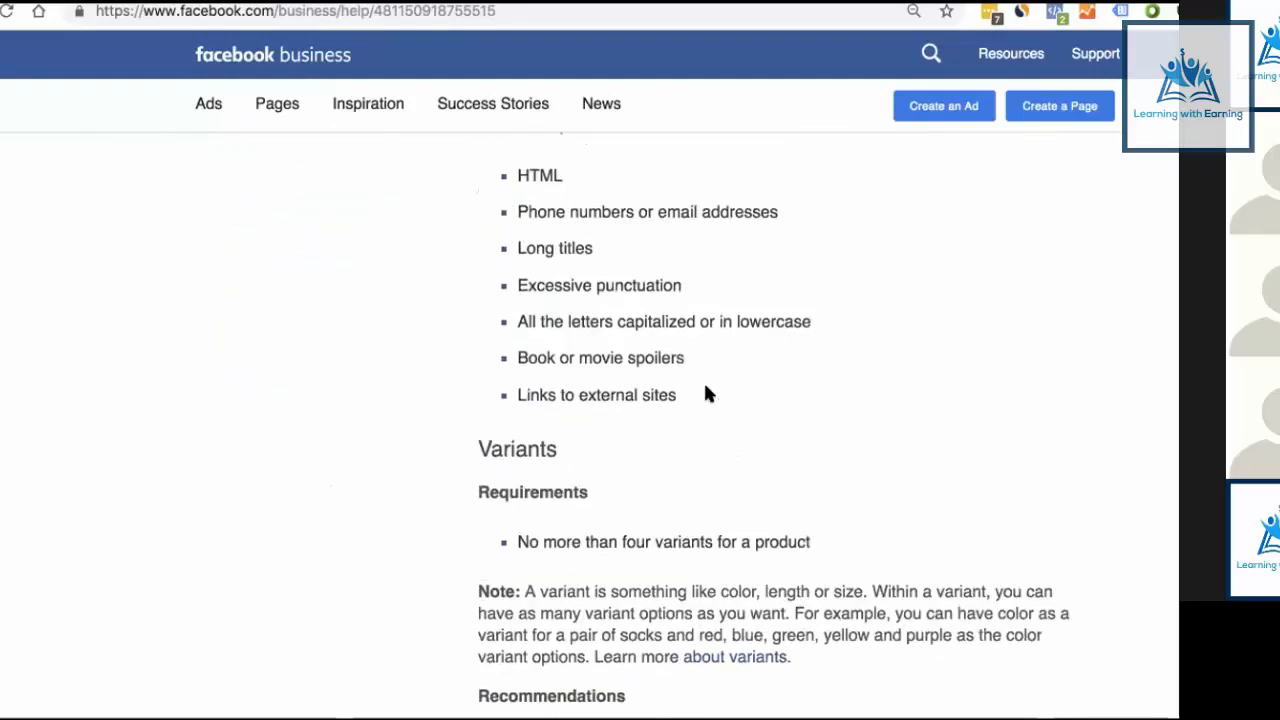
Step: Examine the image requirements and recommendations, highlighting the 1024 x 1024 resolution, and look through the remaining guidelines
scroll(705, 393, down, 7)
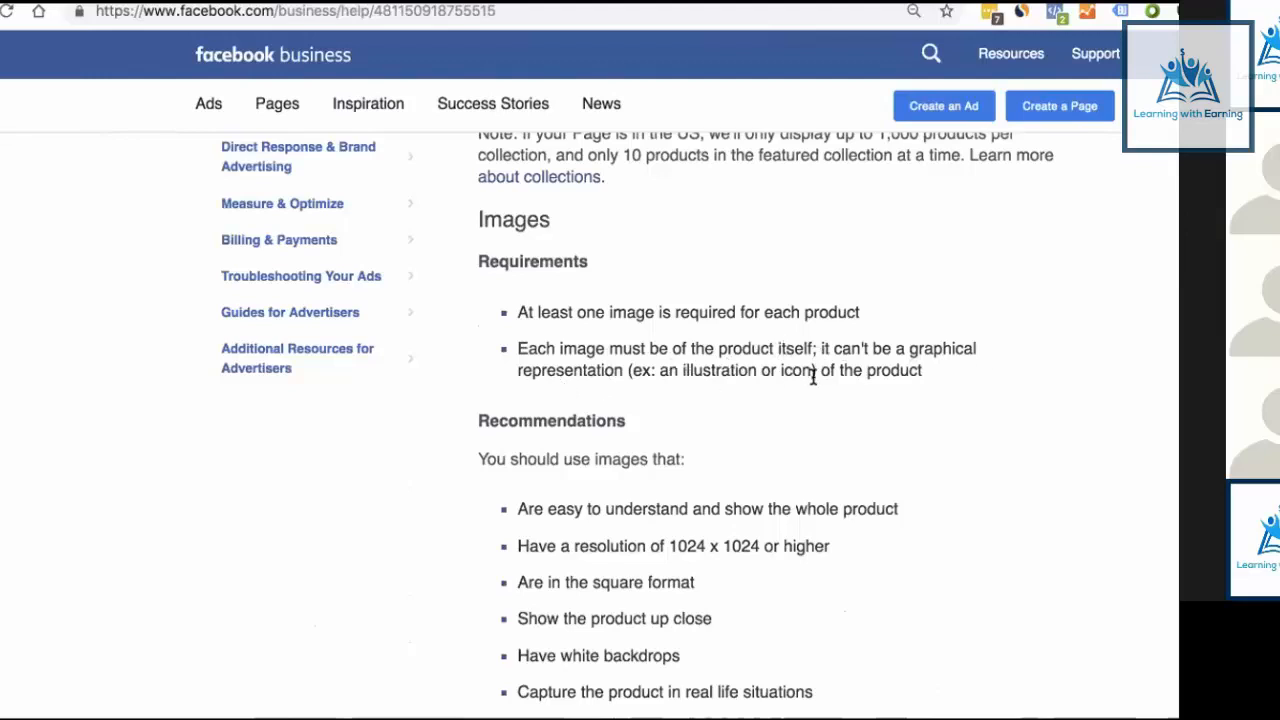
scroll(852, 393, down, 2)
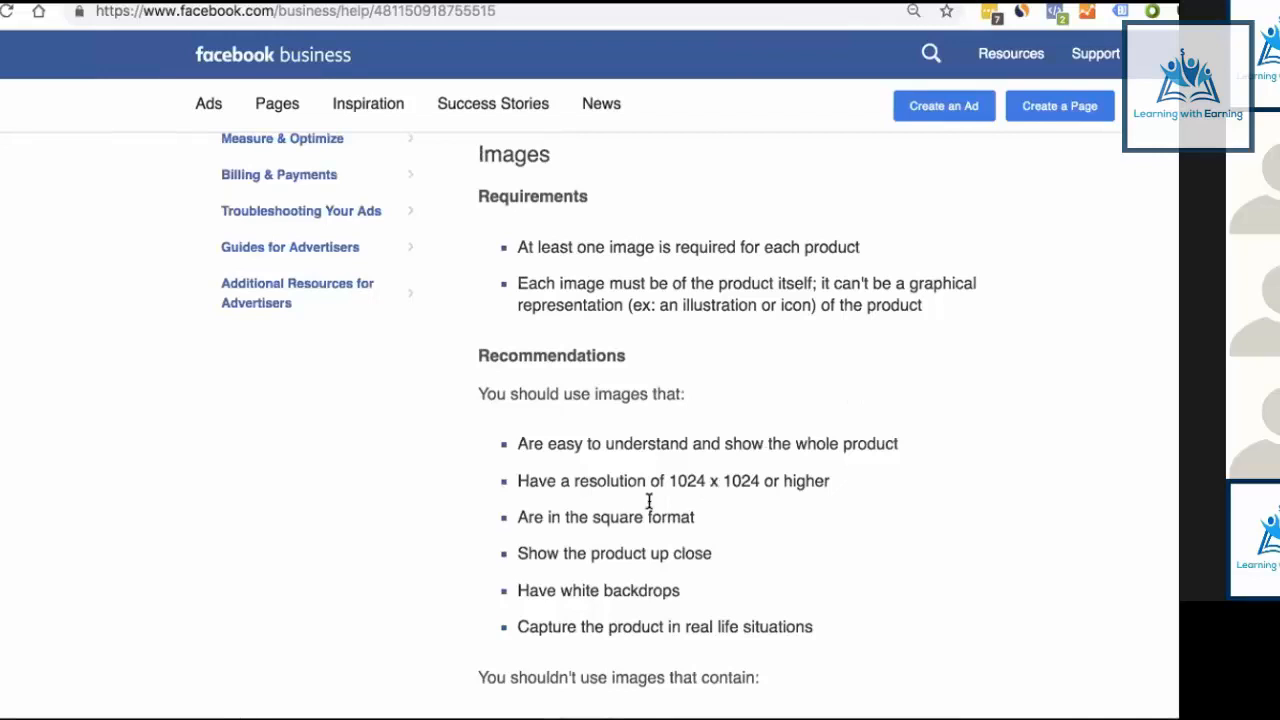
drag(591, 516, 662, 517)
drag(740, 517, 780, 481)
click(674, 478)
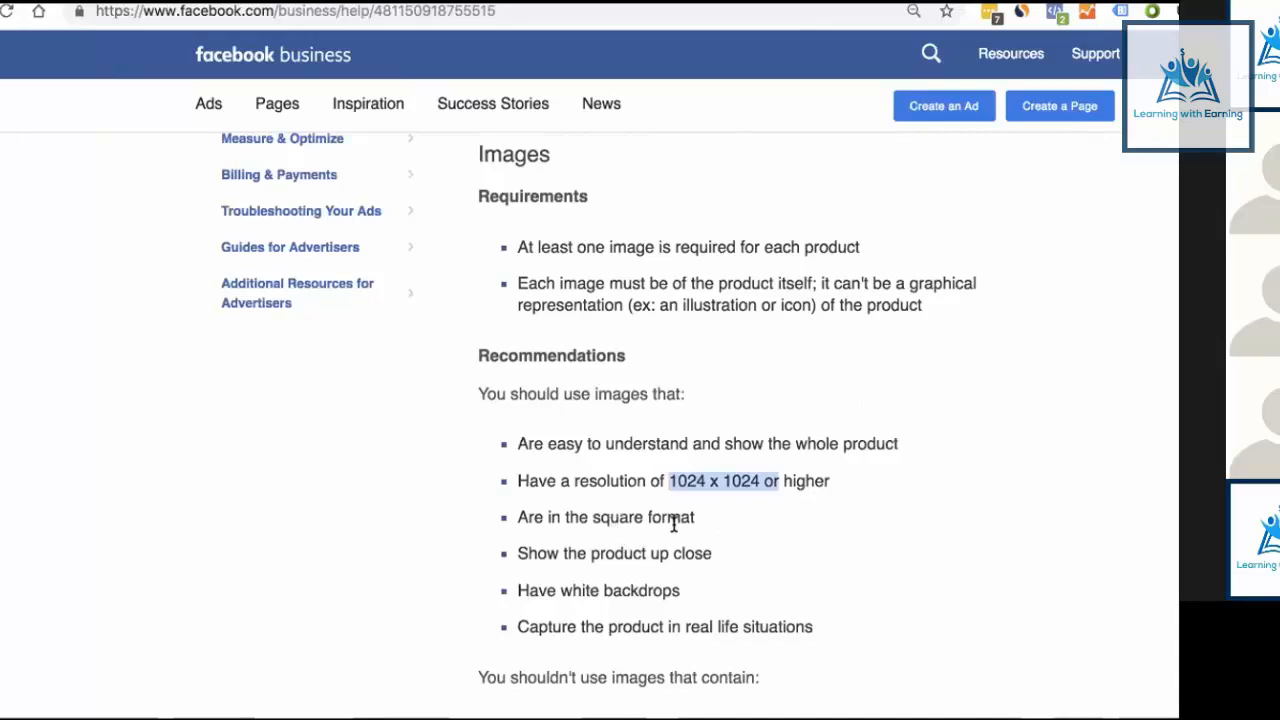
scroll(674, 524, down, 3)
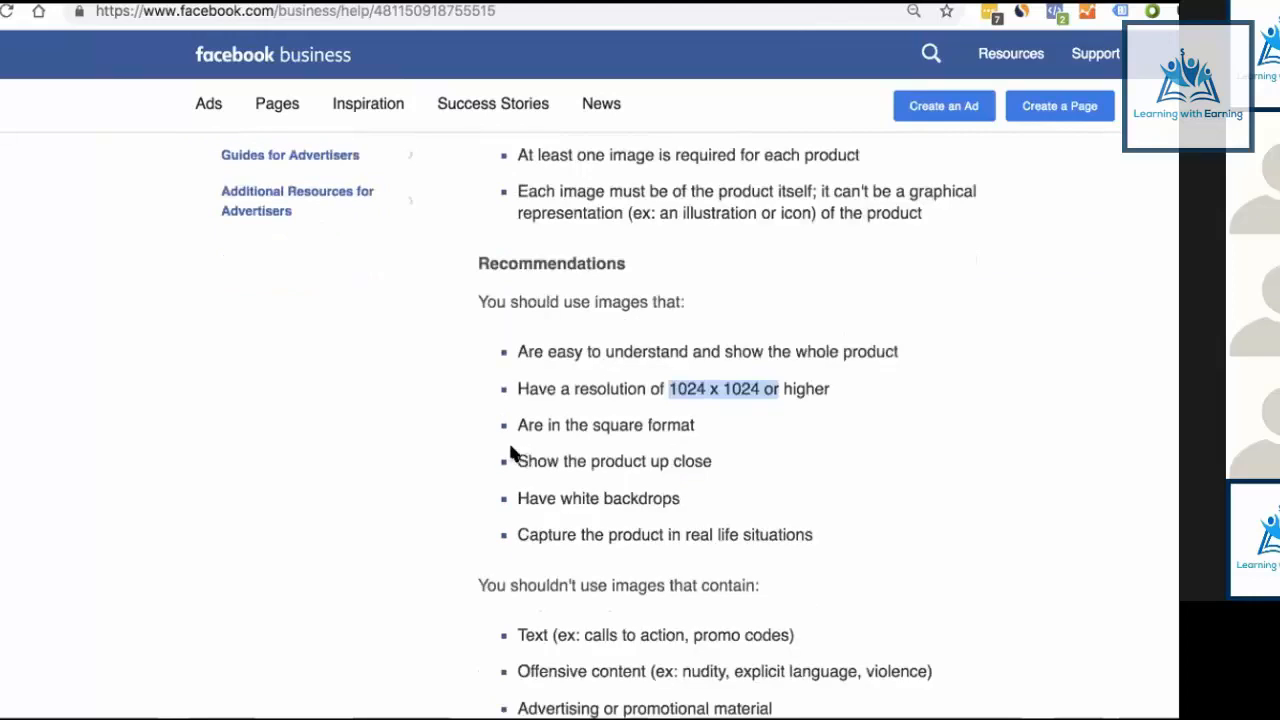
scroll(645, 495, down, 1)
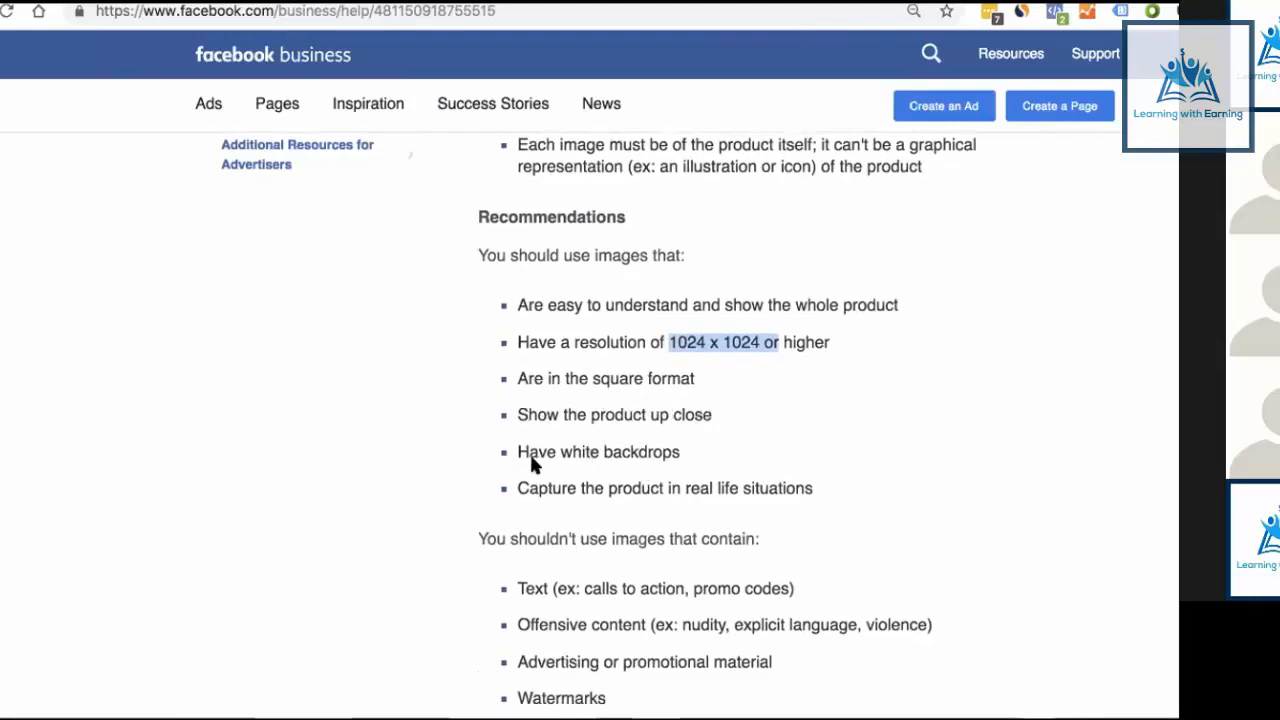
scroll(682, 446, down, 3)
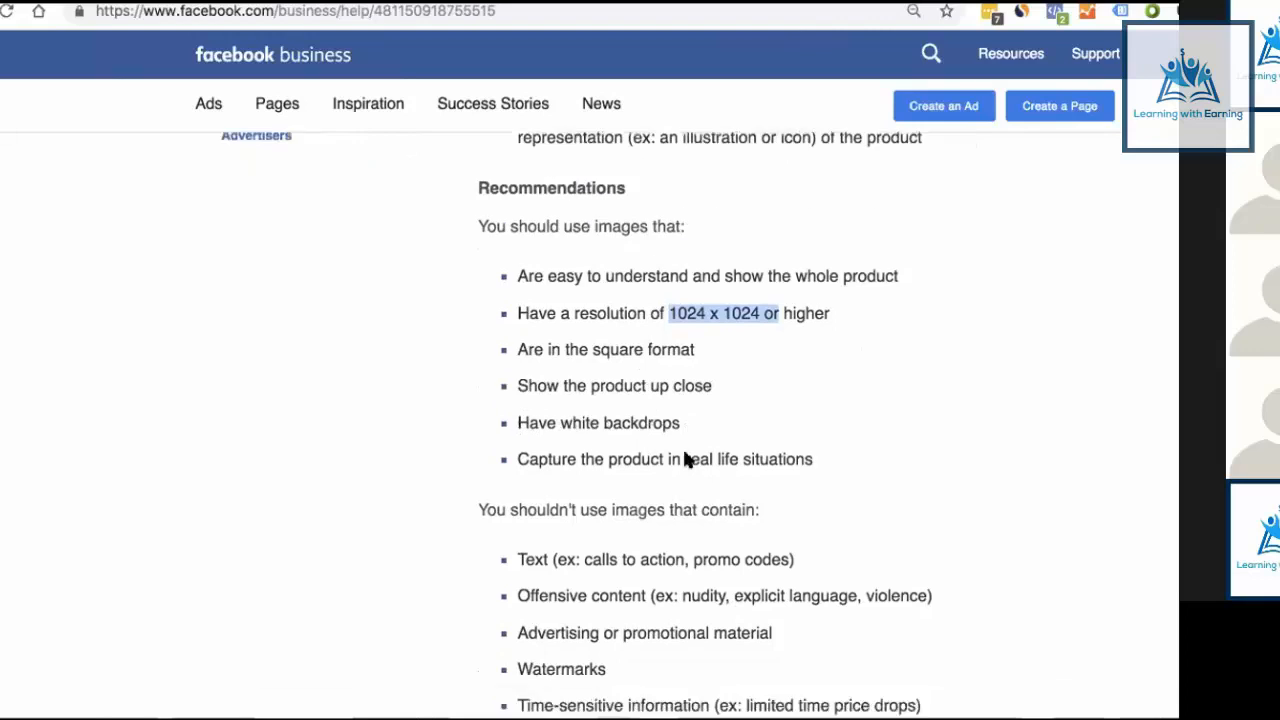
scroll(686, 459, down, 12)
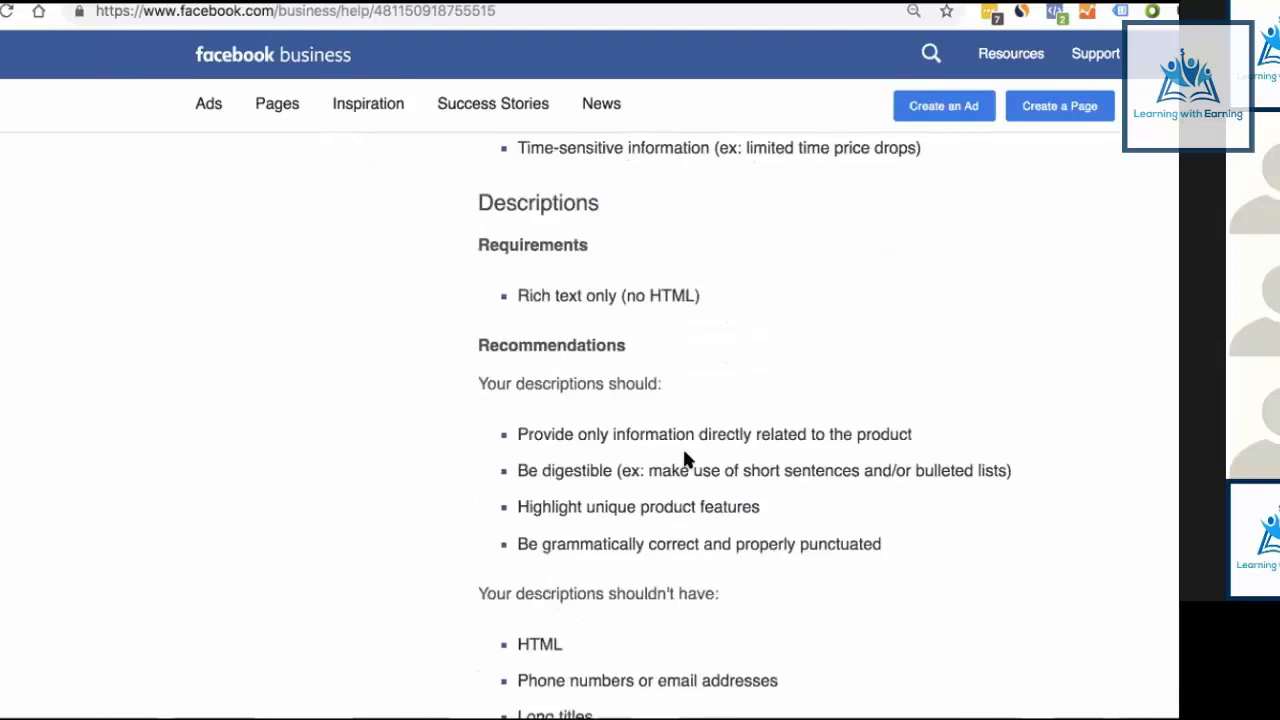
scroll(686, 459, down, 20)
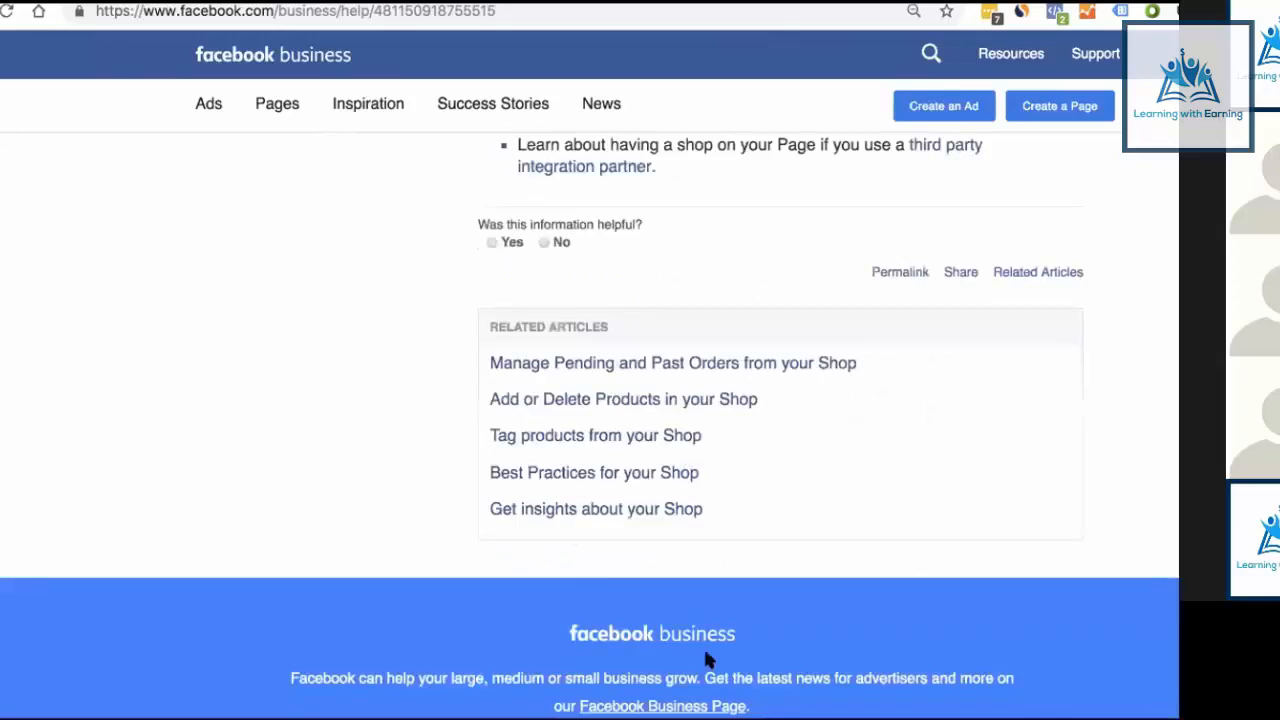
scroll(705, 656, up, 20)
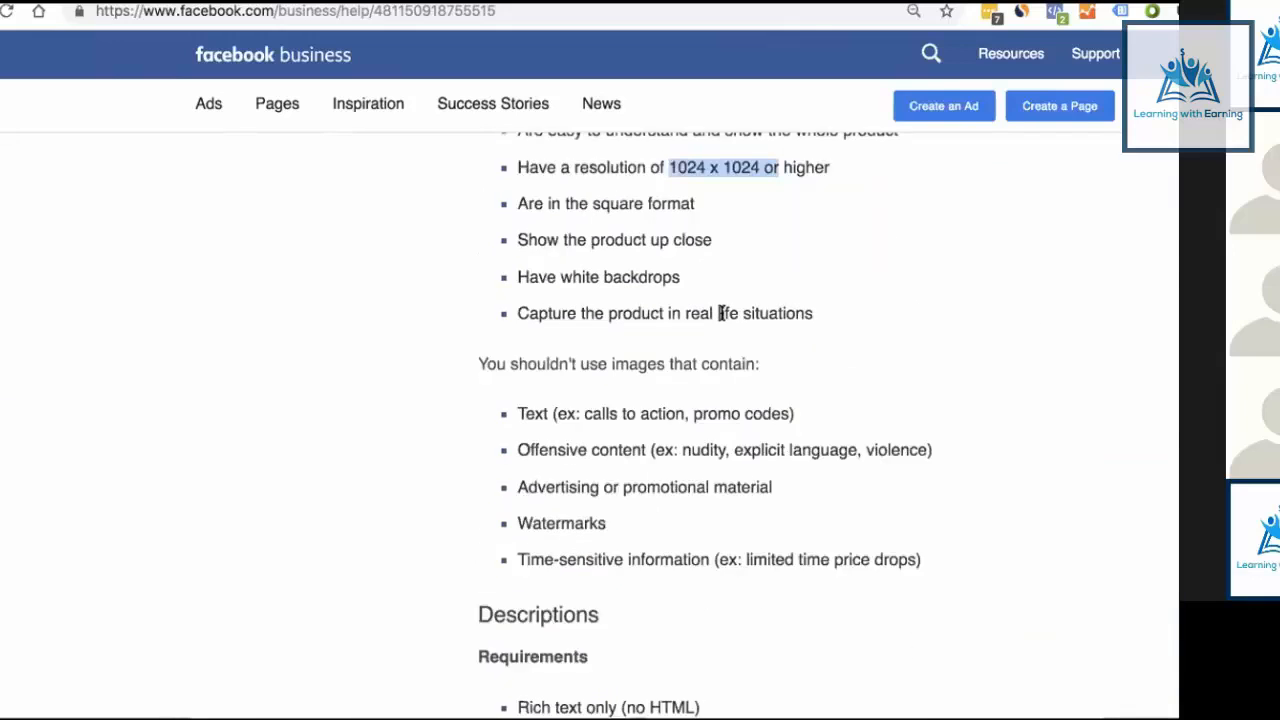
scroll(358, 237, up, 4)
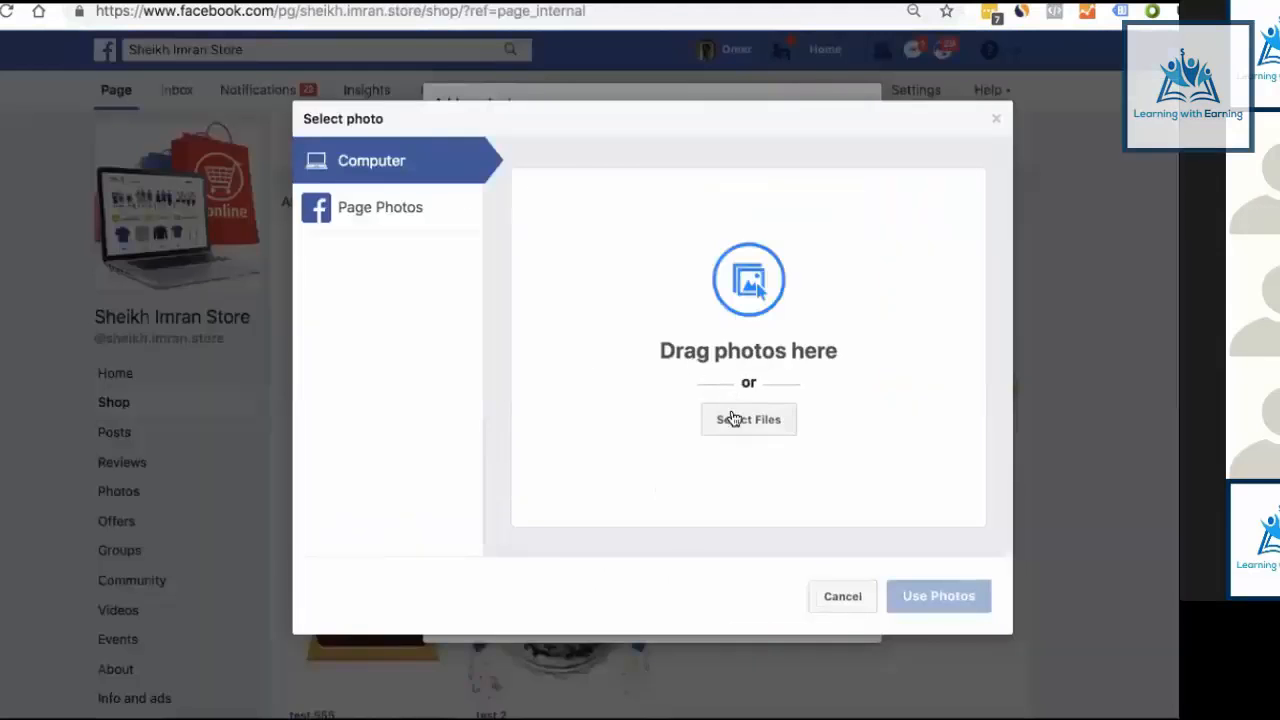
Step: Upload 01.png and 02.png from the Desktop folder as photos for the new product
click(732, 415)
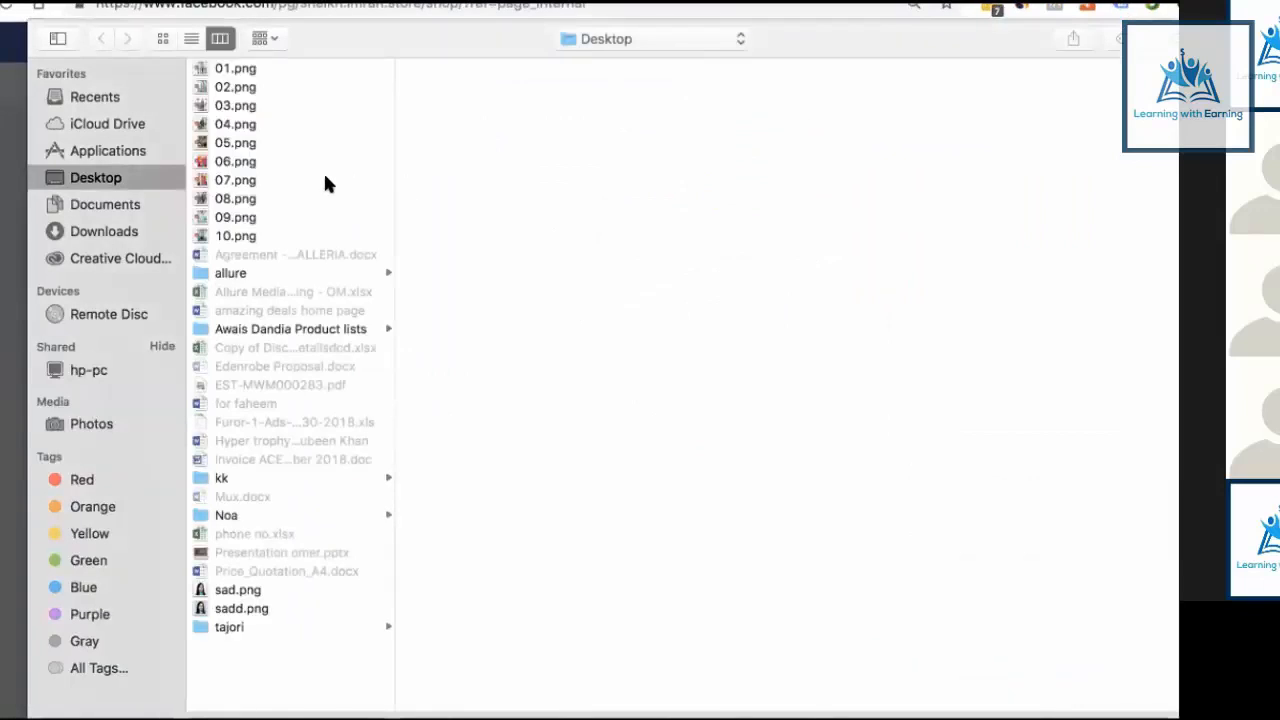
click(325, 181)
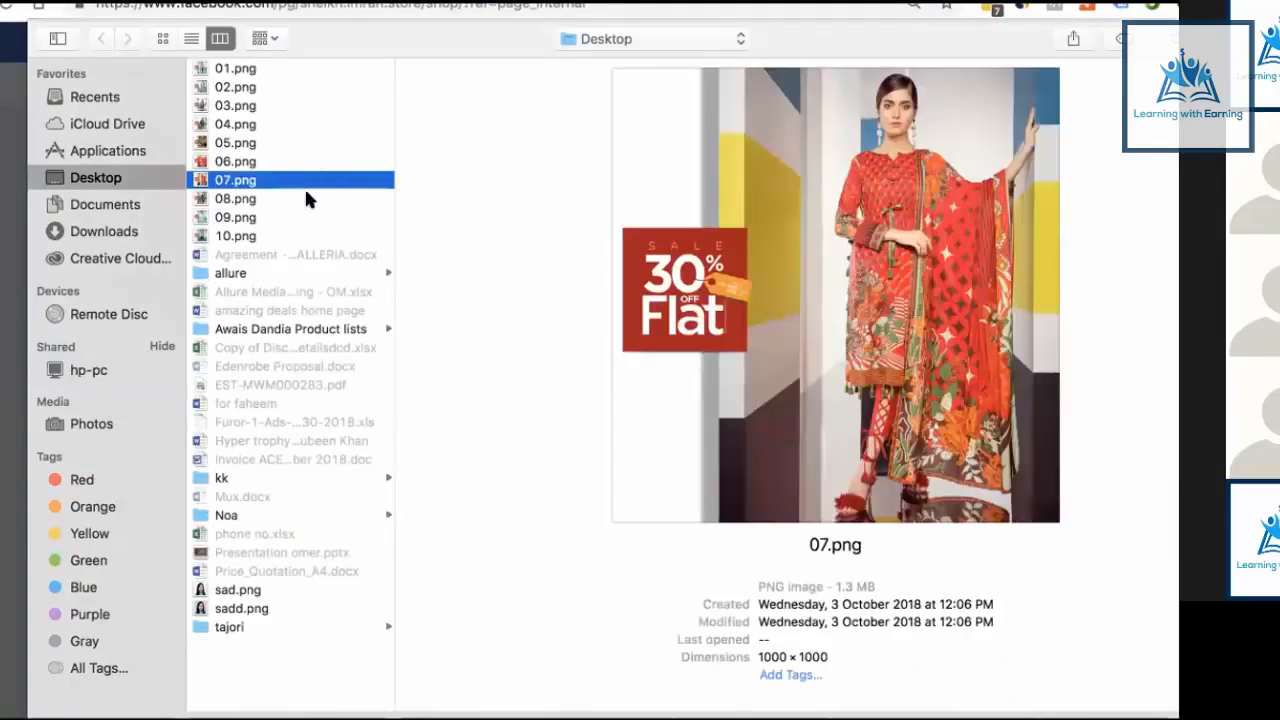
click(272, 68)
double_click(272, 70)
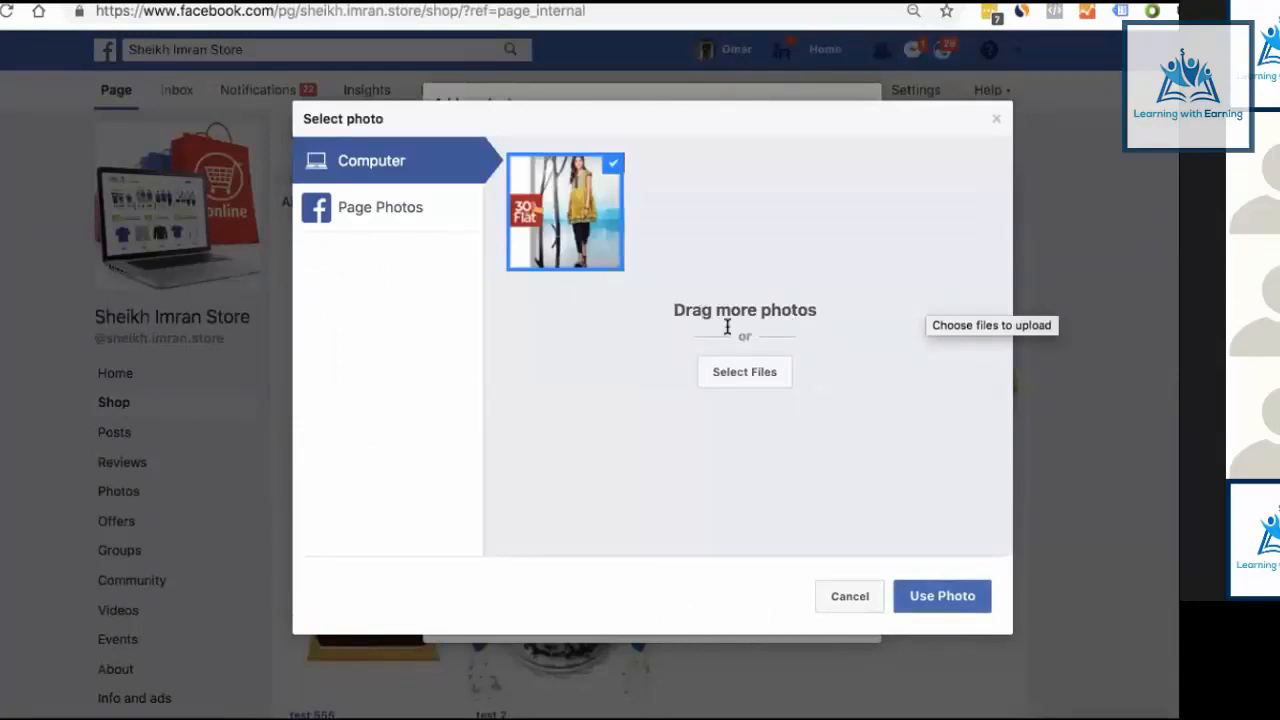
click(734, 380)
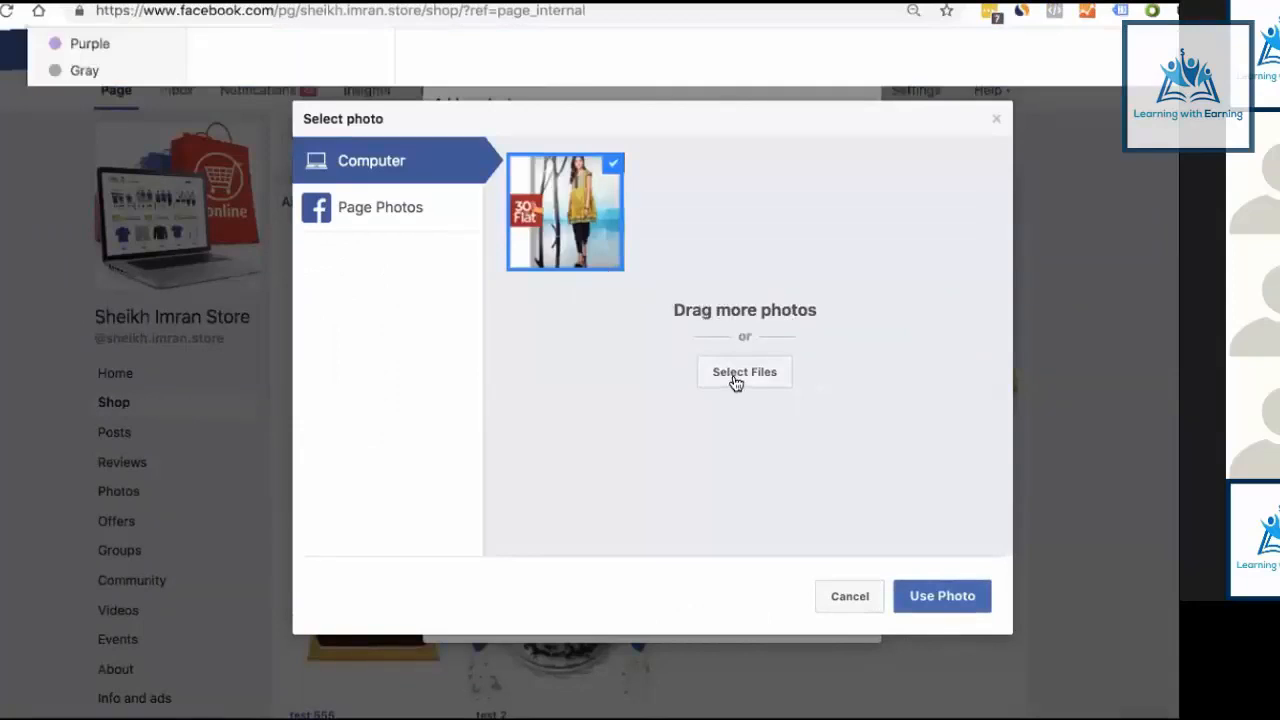
click(262, 88)
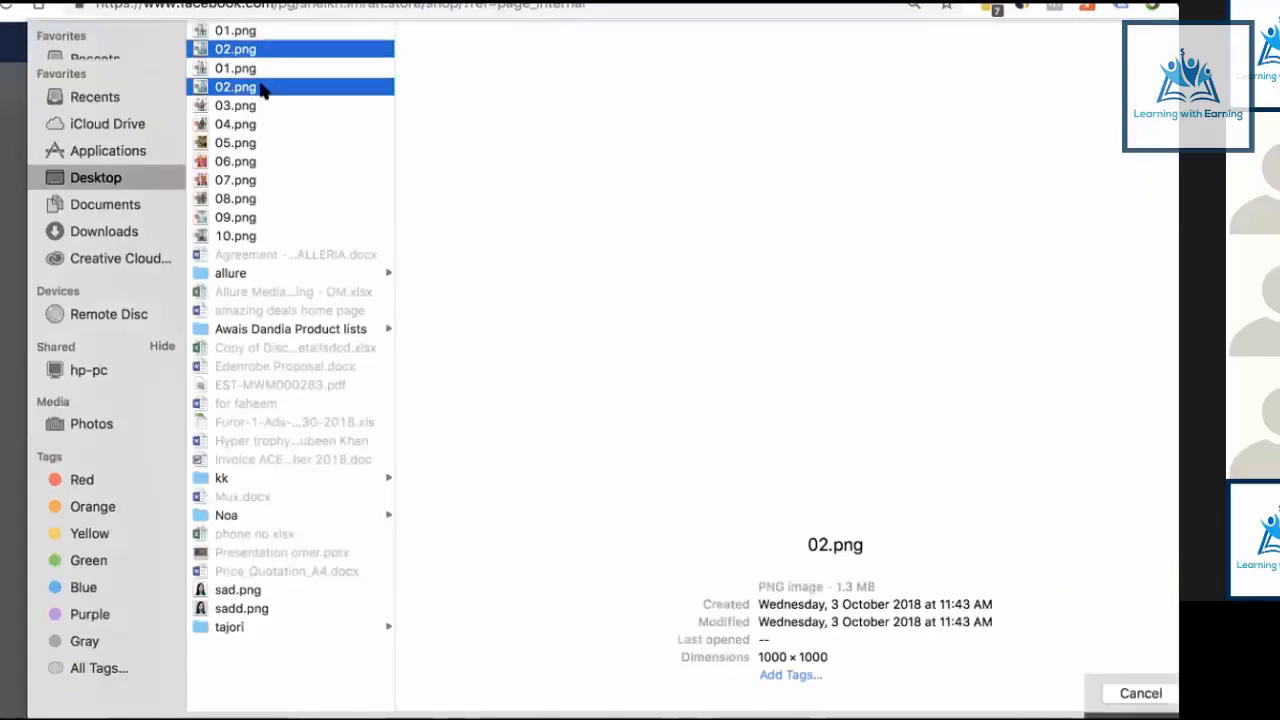
double_click(262, 88)
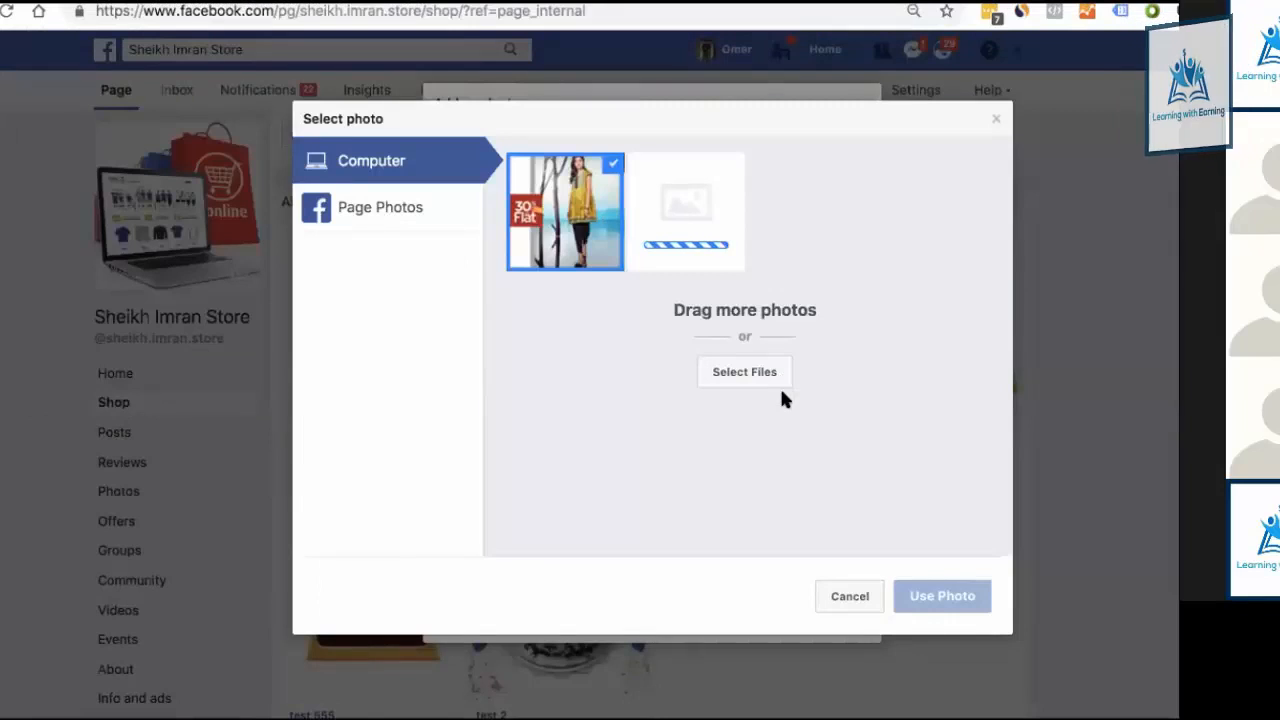
Step: Upload 04.png, 05.png and 06.png together from the Desktop folder and use all five photos for the product
click(750, 372)
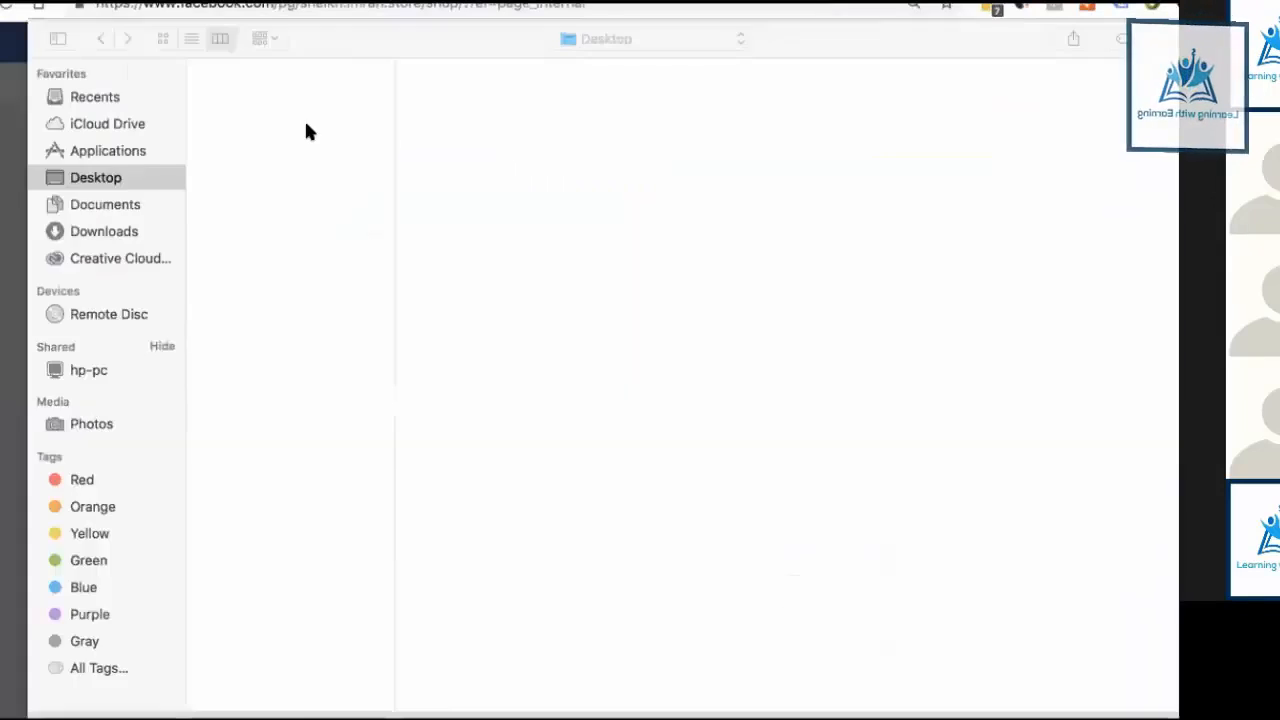
mouse_move(282, 124)
mouse_down()
mouse_move(234, 190)
mouse_move(260, 134)
mouse_up()
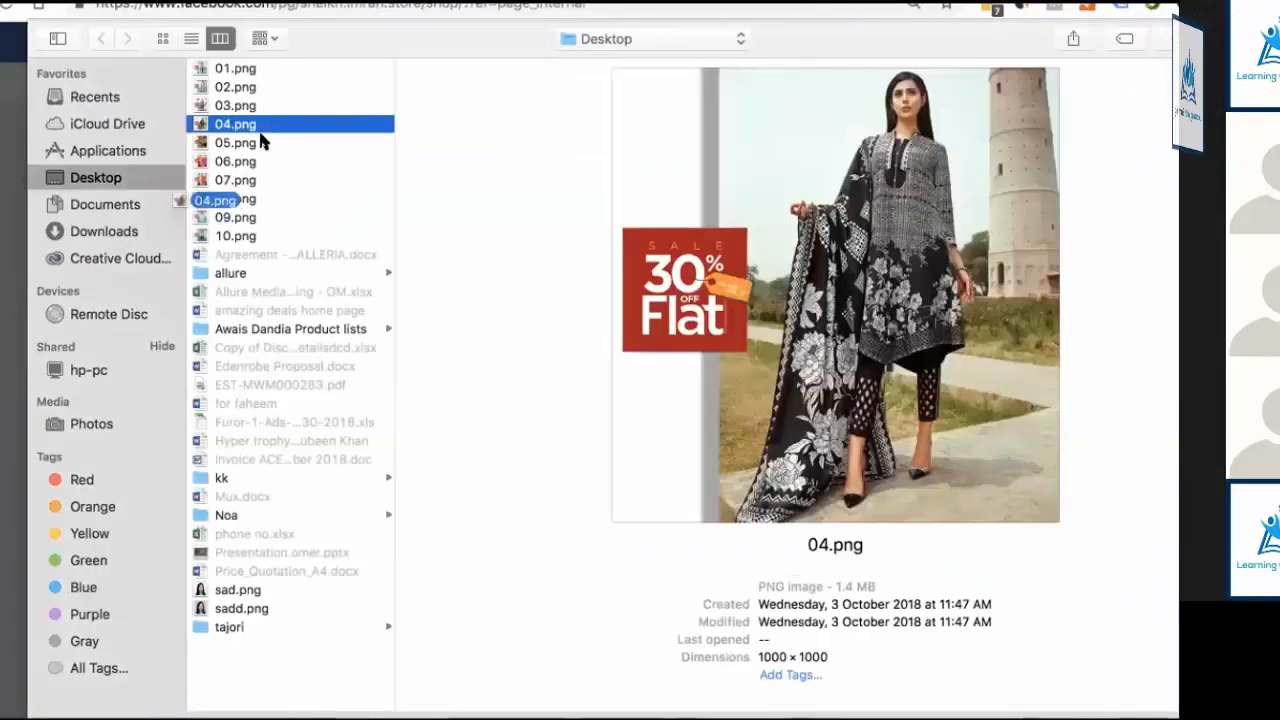
key(shift+Down)
key(shift+Down)
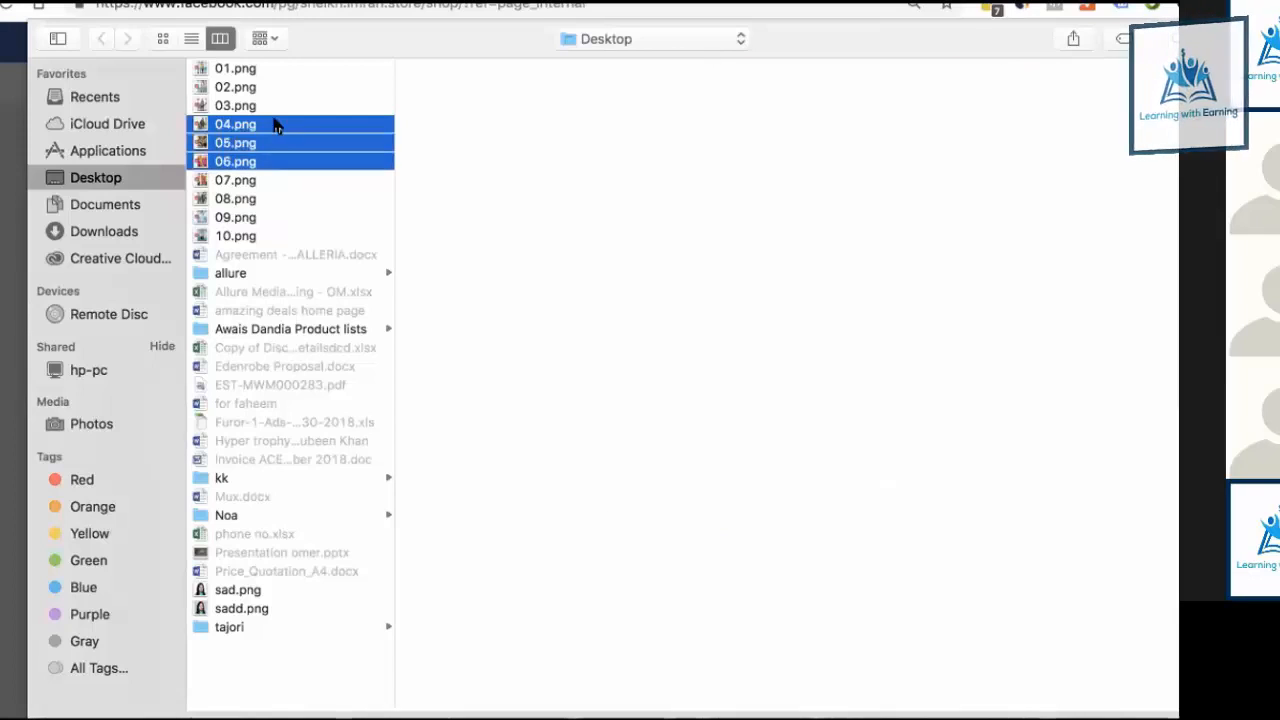
key(Return)
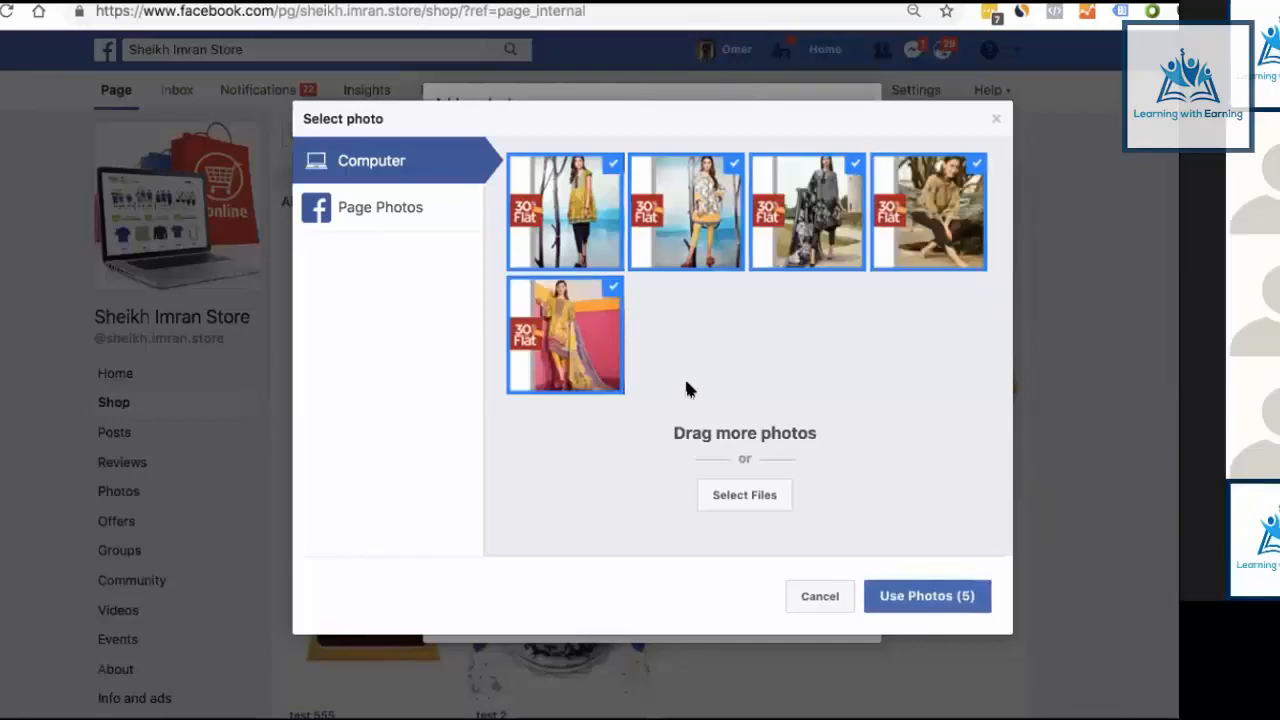
click(905, 596)
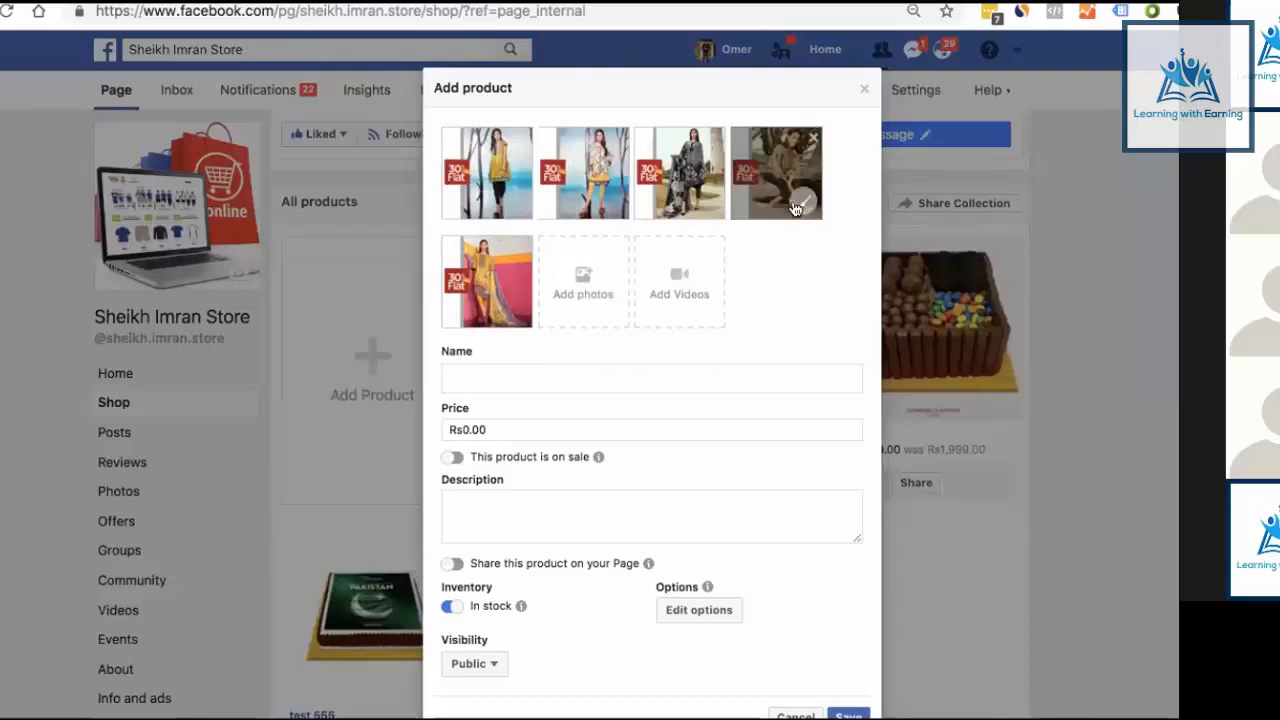
Step: Name the product "test one-five" and set its price to Rs5500
click(764, 367)
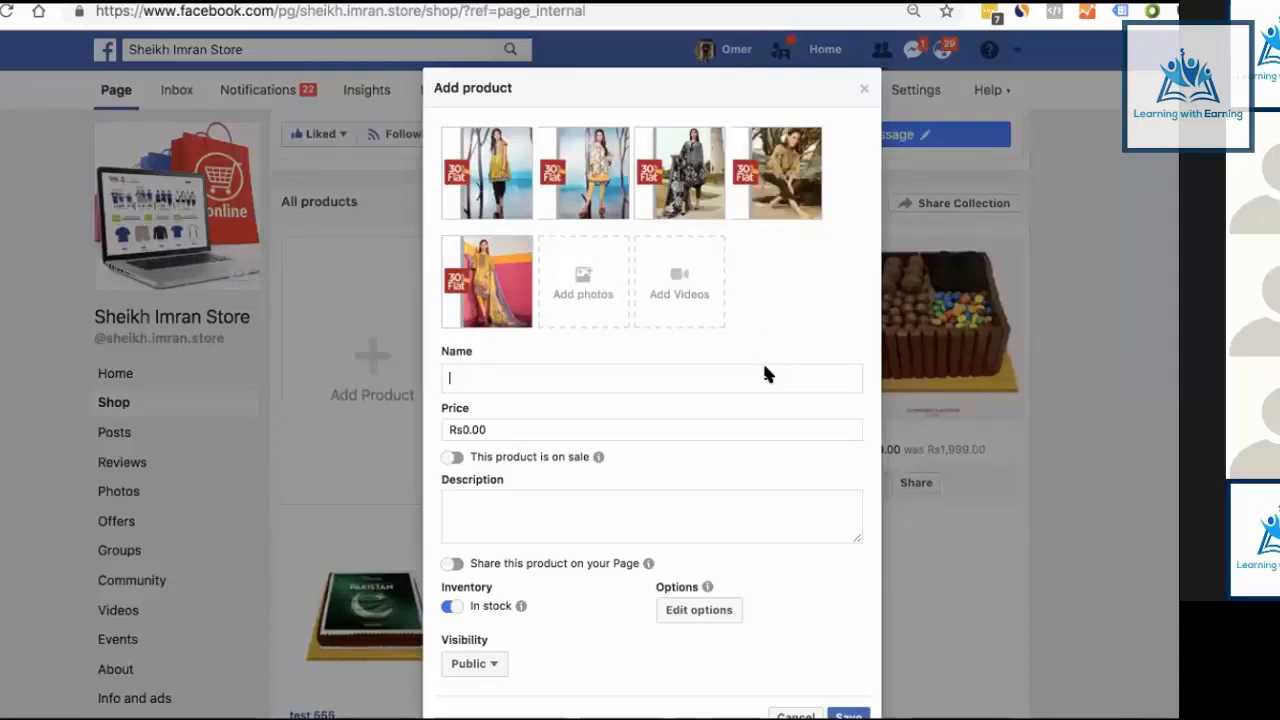
text(test)
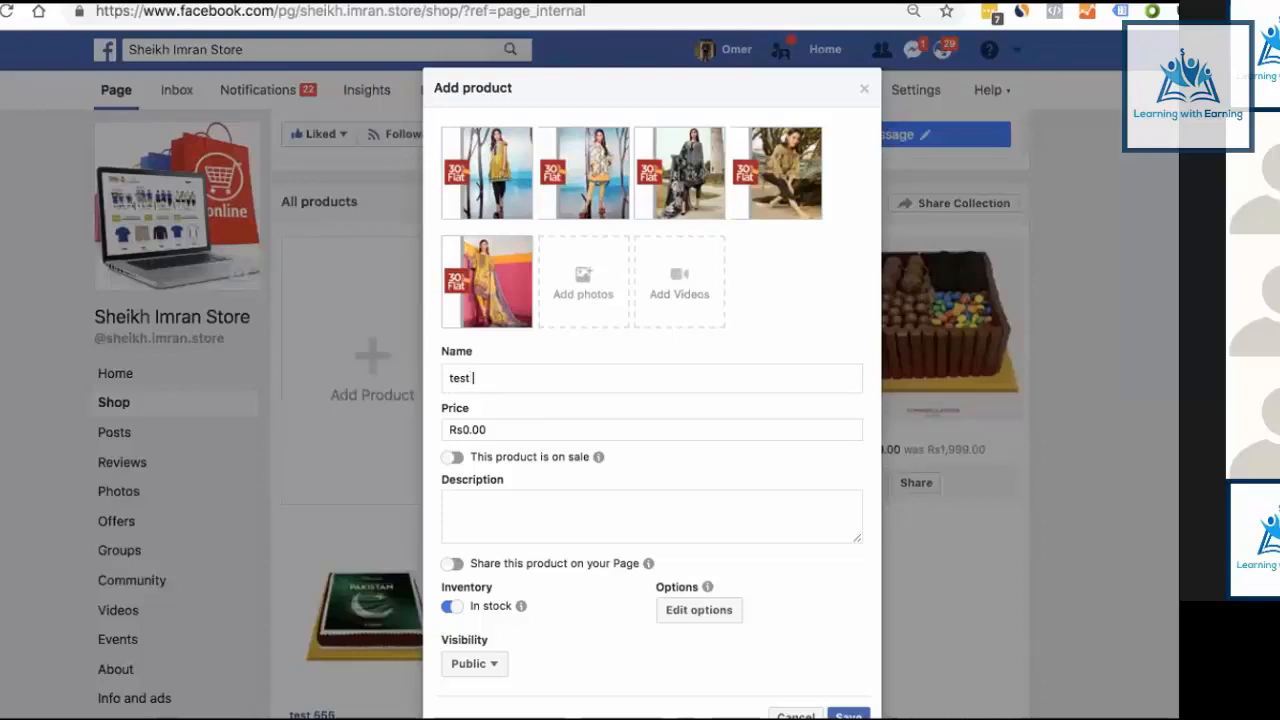
text( one-five)
click(685, 430)
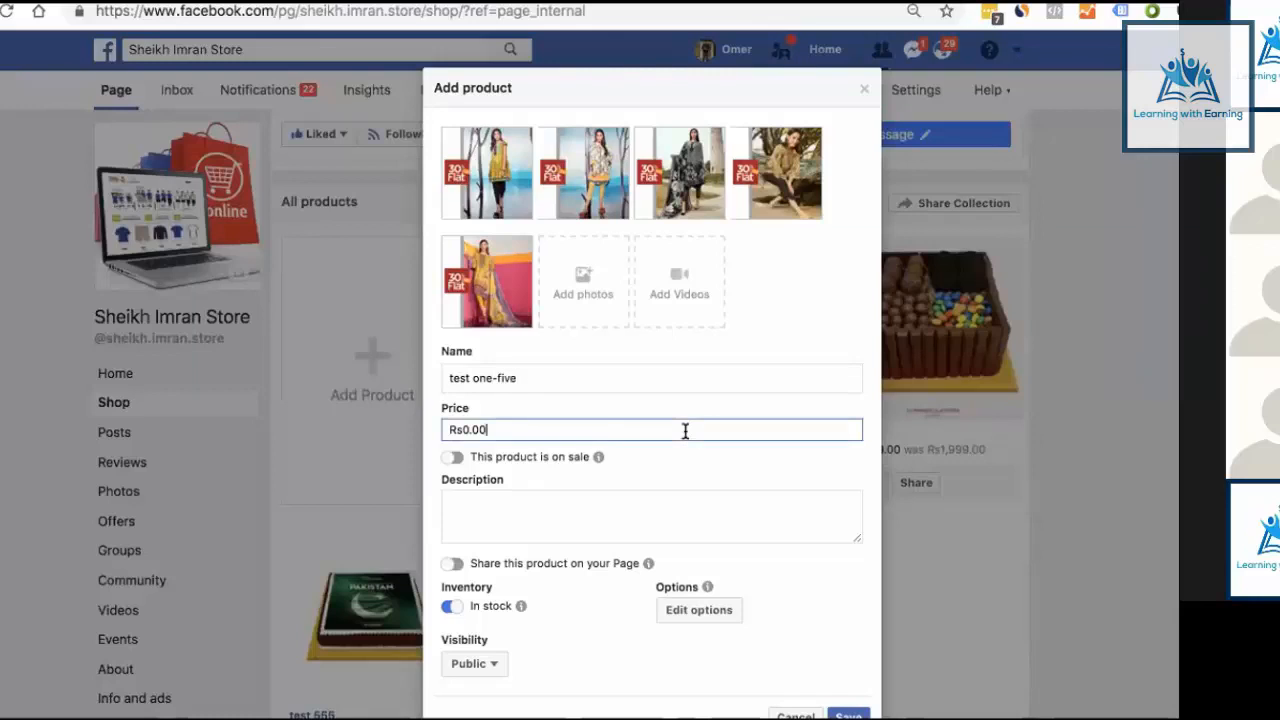
key(BackSpace)
key(BackSpace)
key(BackSpace)
key(BackSpace)
key(BackSpace)
key(BackSpace)
text(5500)
Step: Mark the product as on sale and set its sale price to 4500
click(453, 457)
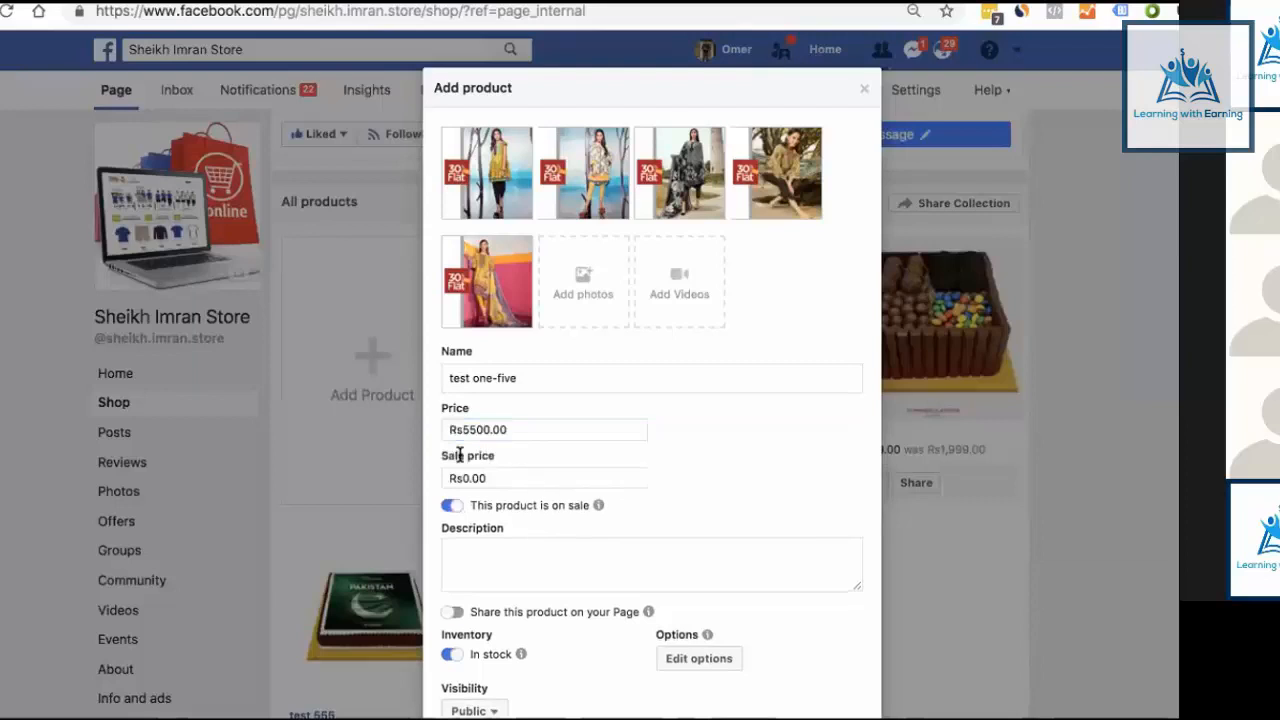
click(503, 476)
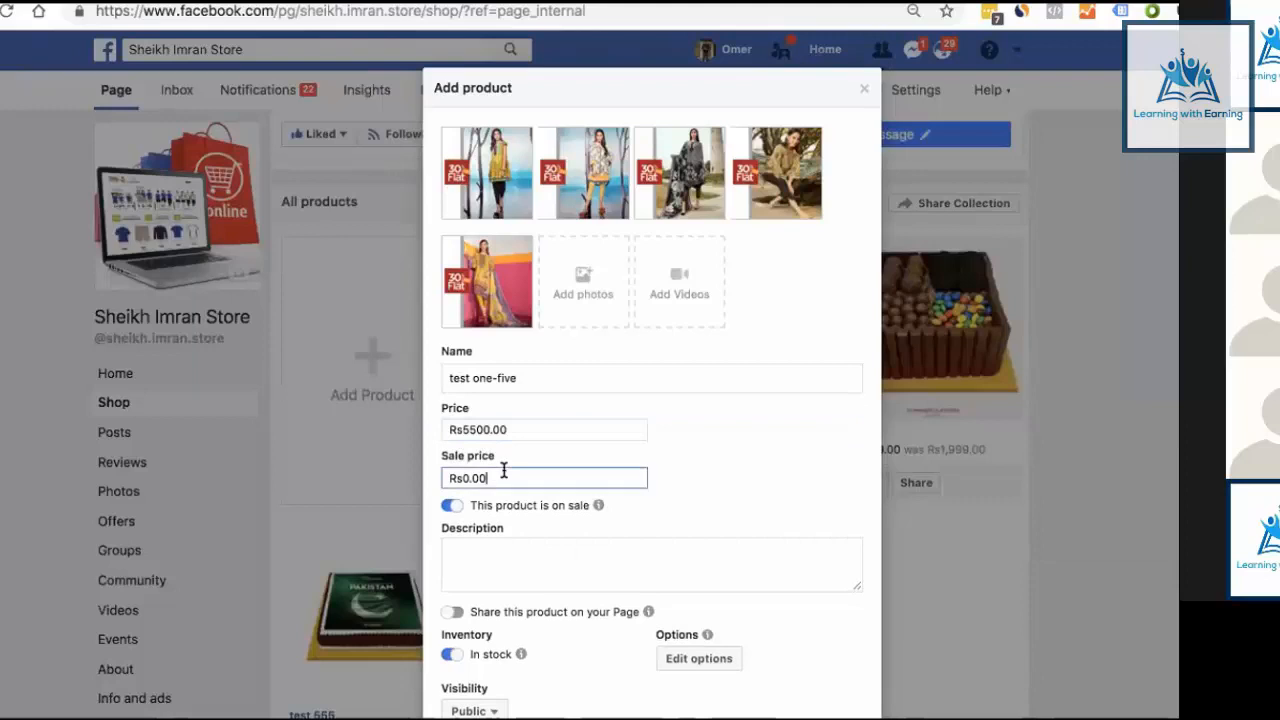
key(BackSpace)
key(BackSpace)
key(BackSpace)
key(BackSpace)
key(BackSpace)
key(BackSpace)
text(45)
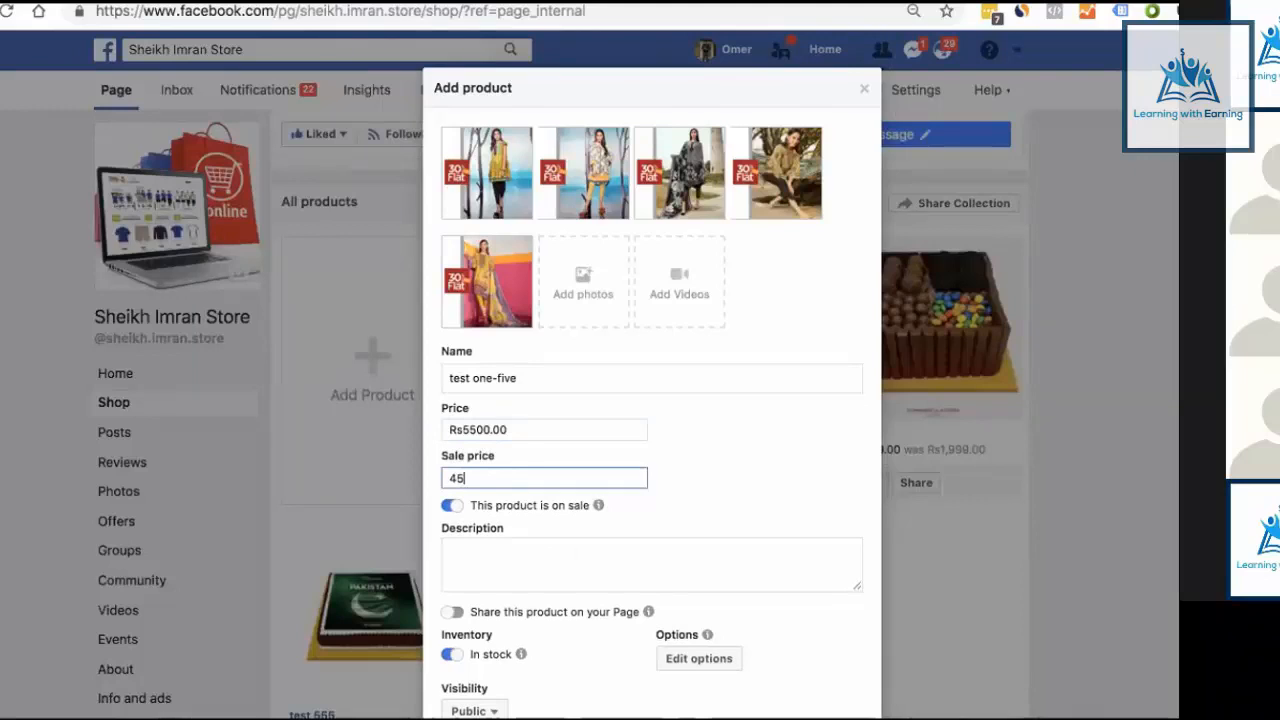
text(00)
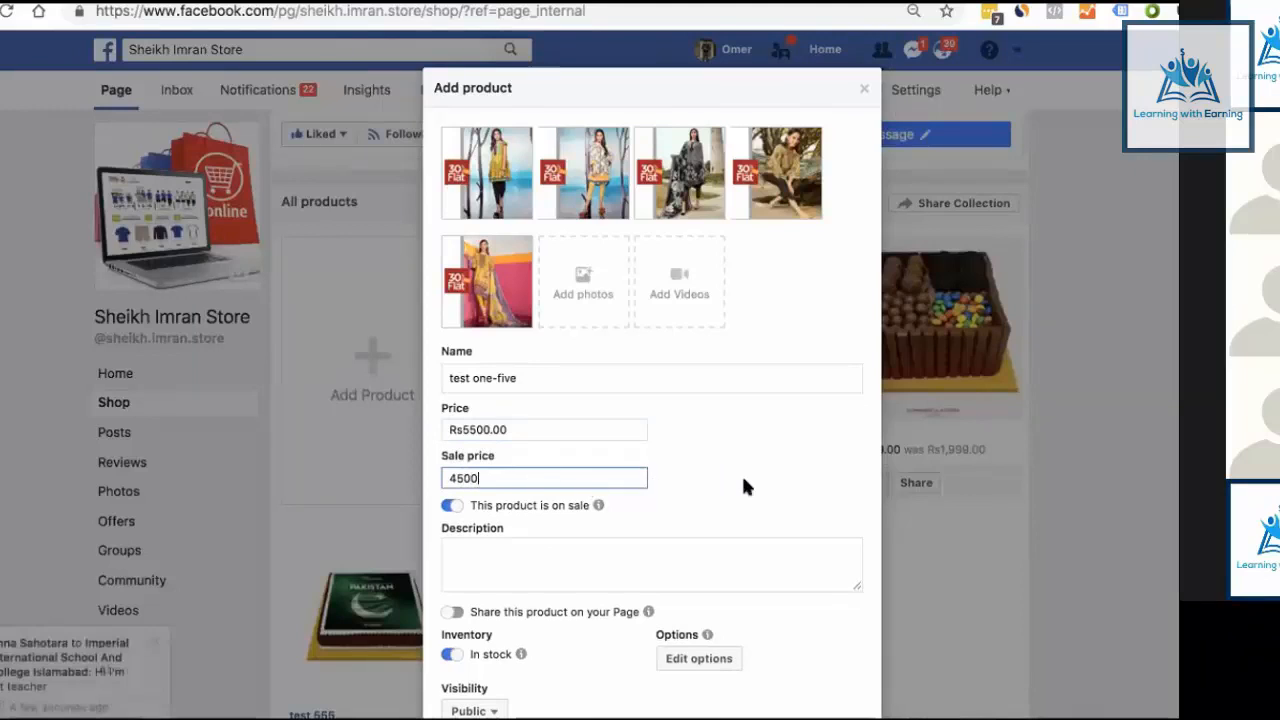
Step: Enter the description "test text add more jhj jkhbjhb jhb jh" and turn on sharing this product on your Page
click(743, 479)
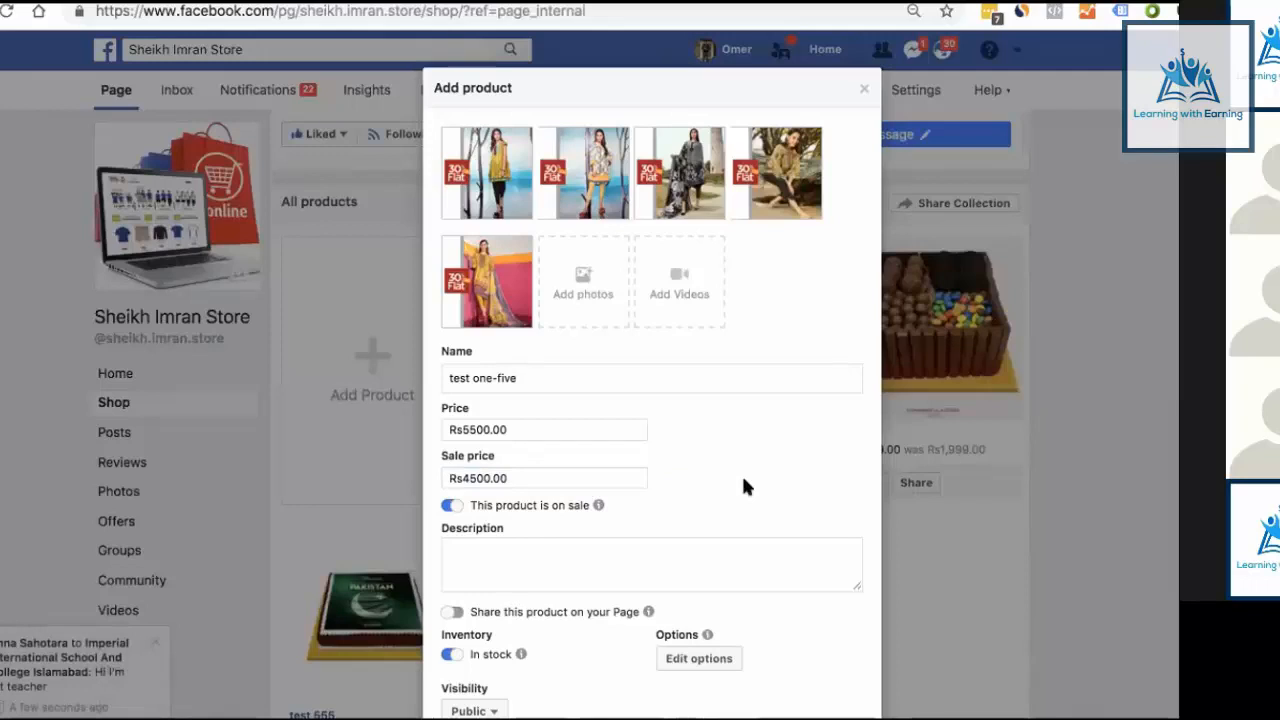
scroll(743, 486, down, 1)
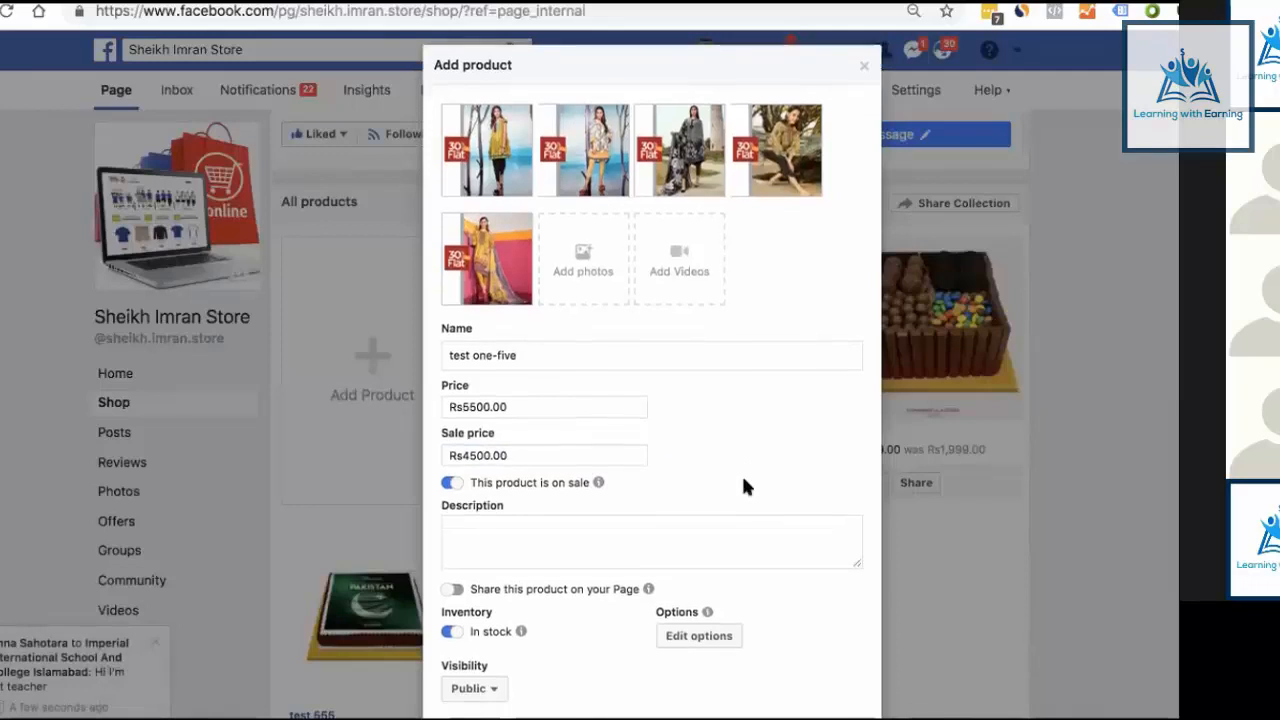
click(698, 526)
text(tes)
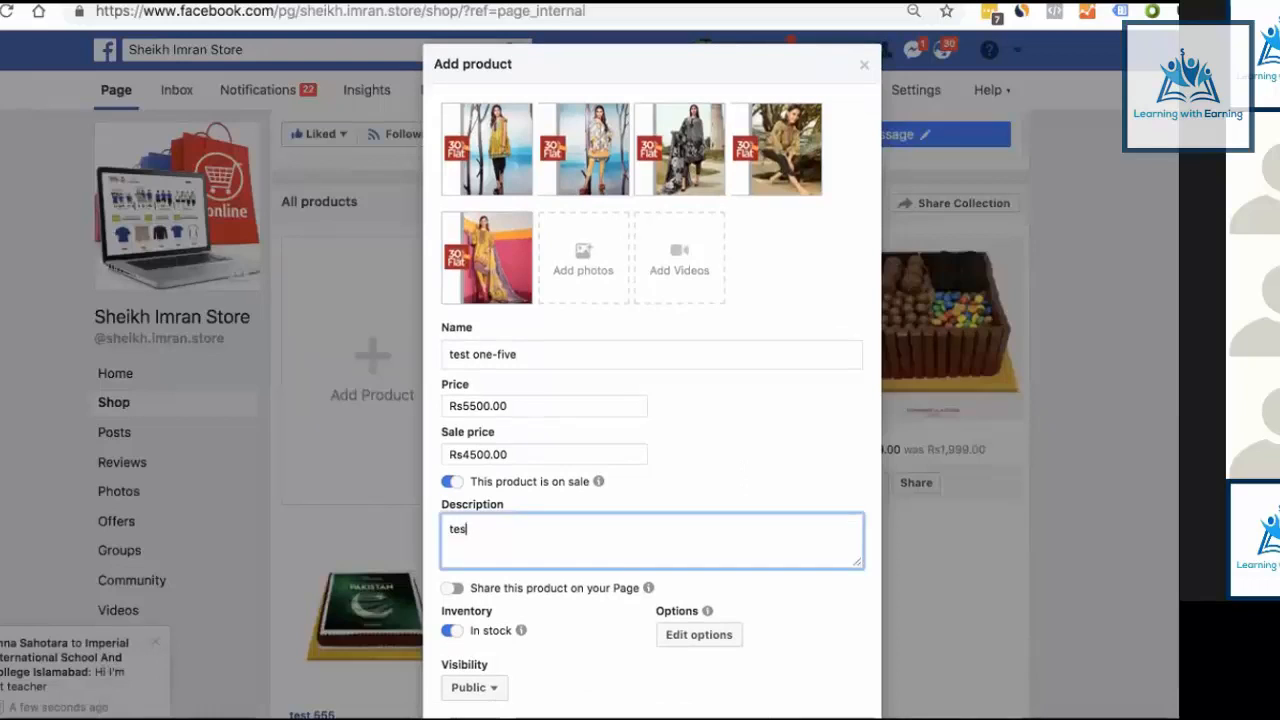
text(t text add)
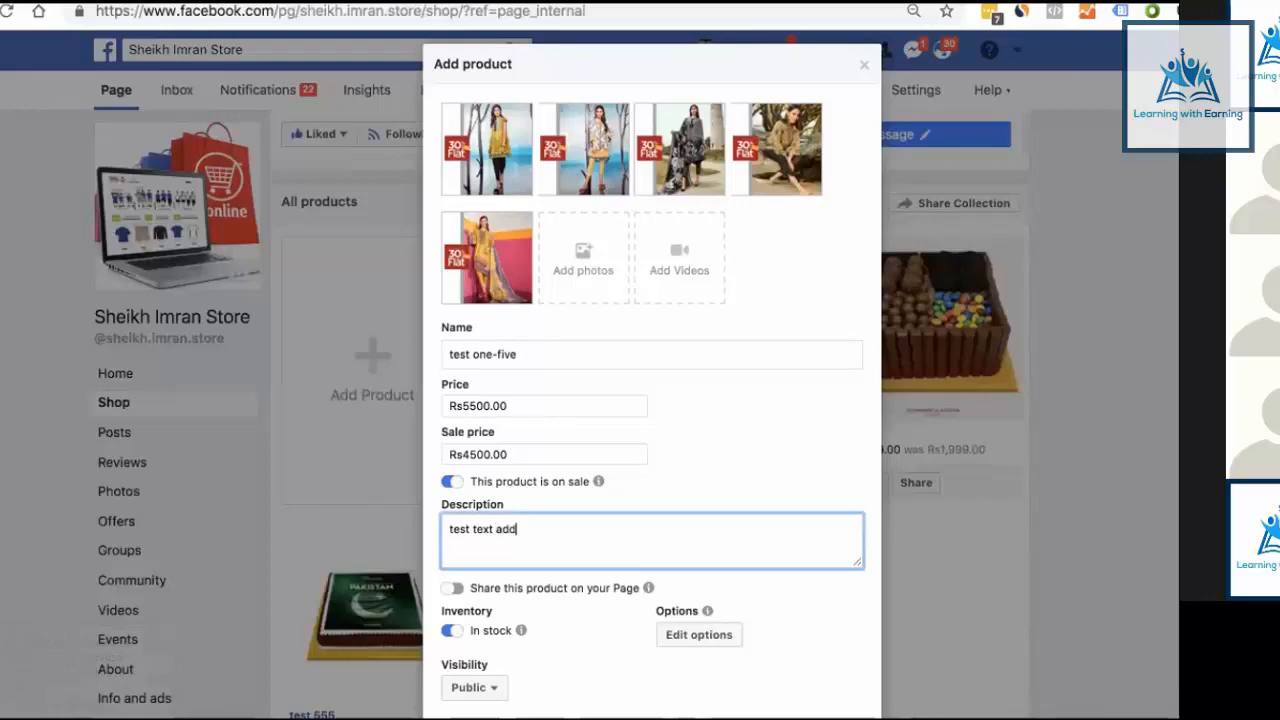
text( more jhj jkhbjhb jhb jh)
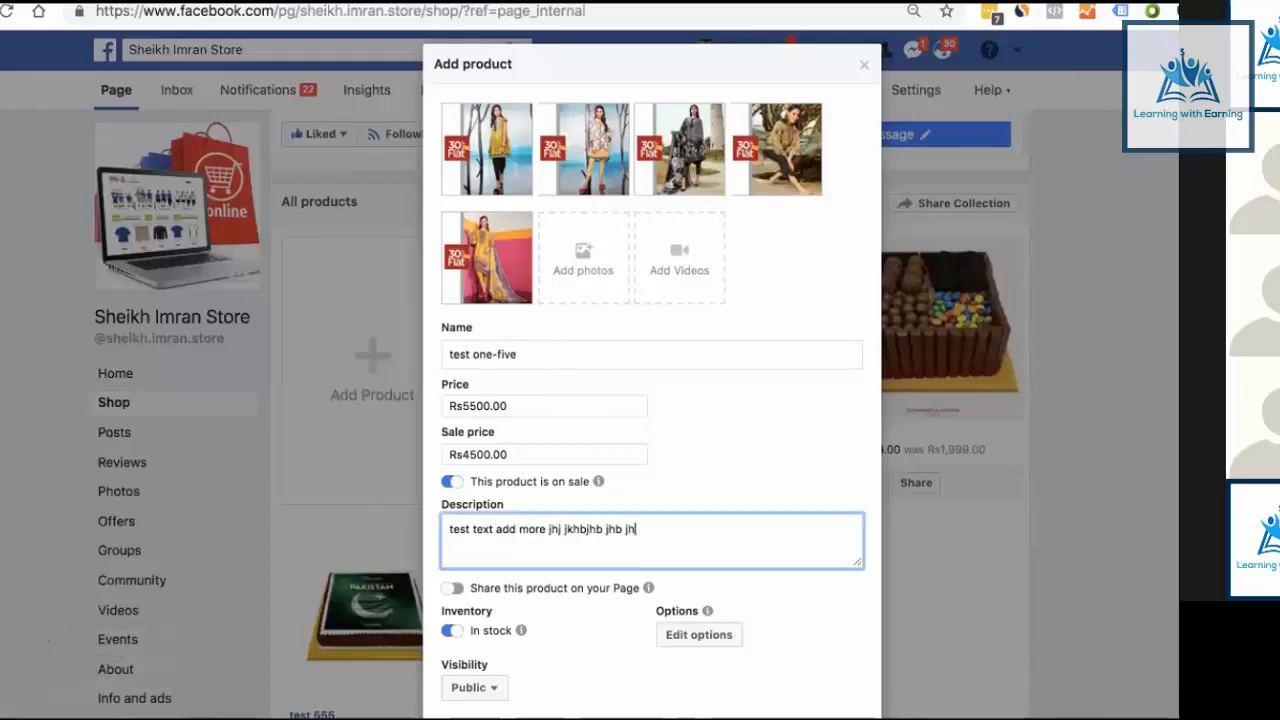
click(452, 589)
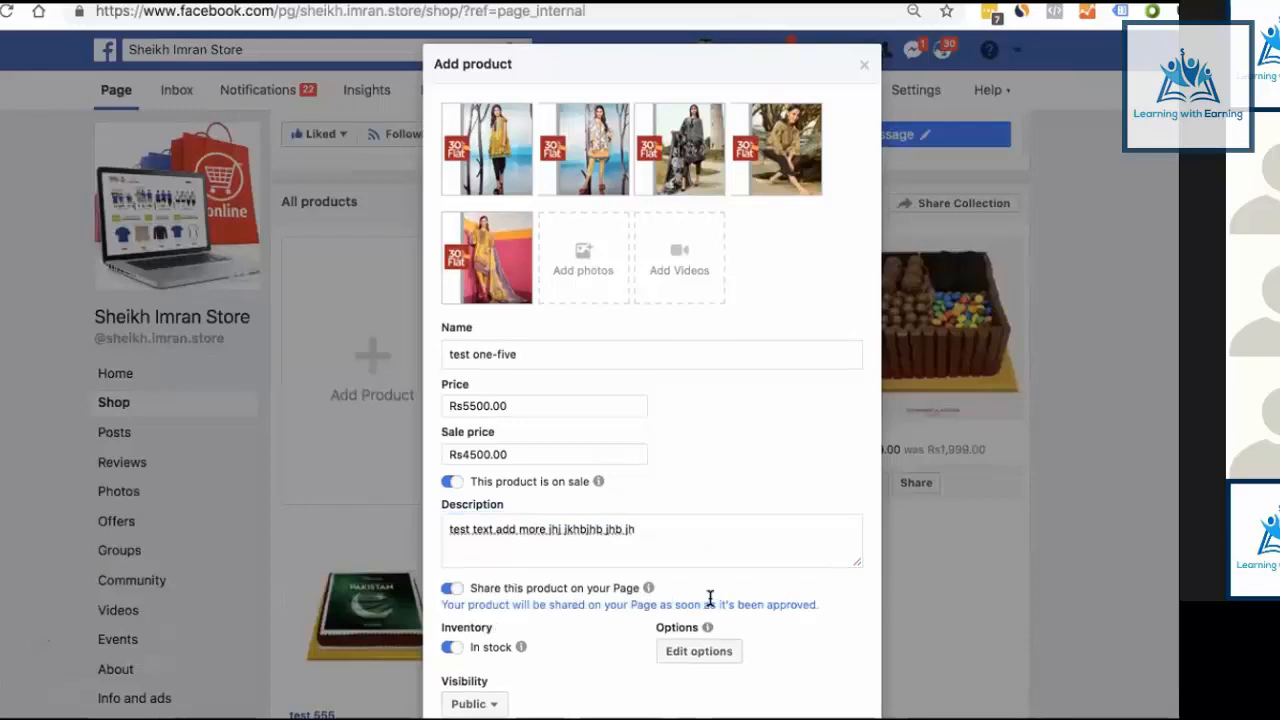
Step: Open the product's options for editing and add an option of type Size
scroll(709, 600, down, 1)
scroll(579, 604, down, 1)
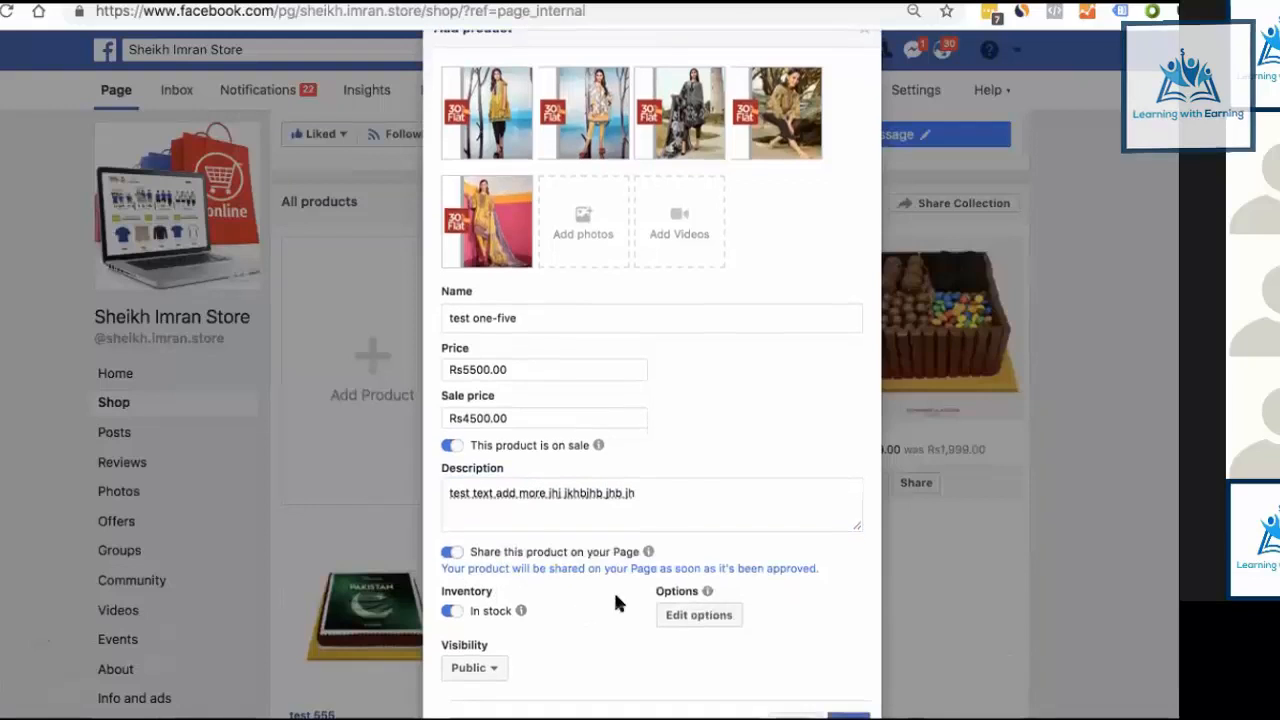
click(683, 615)
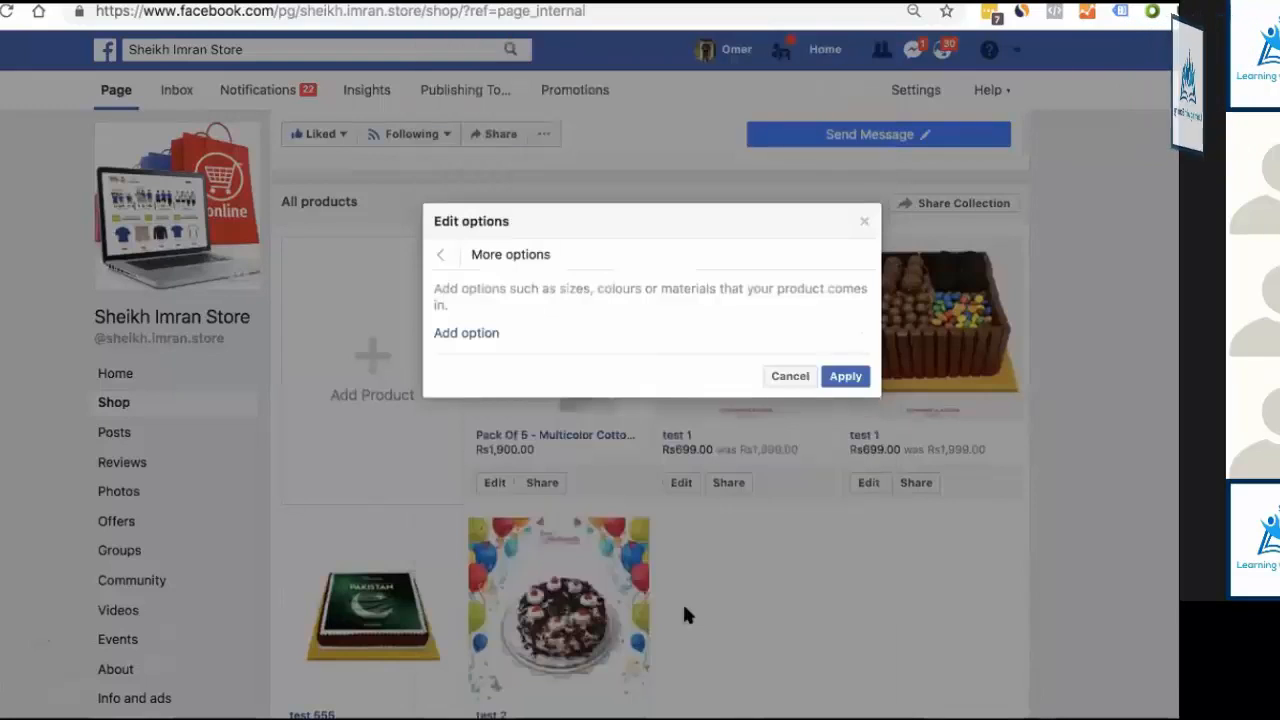
click(482, 336)
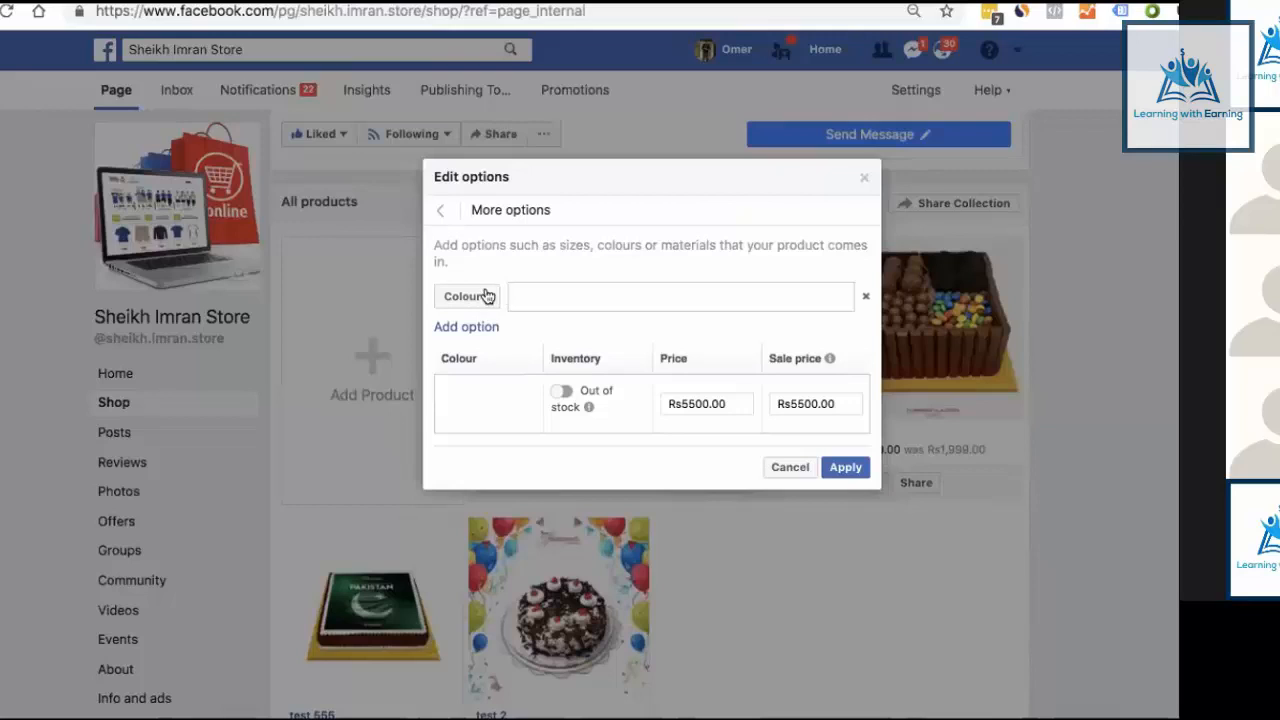
click(472, 300)
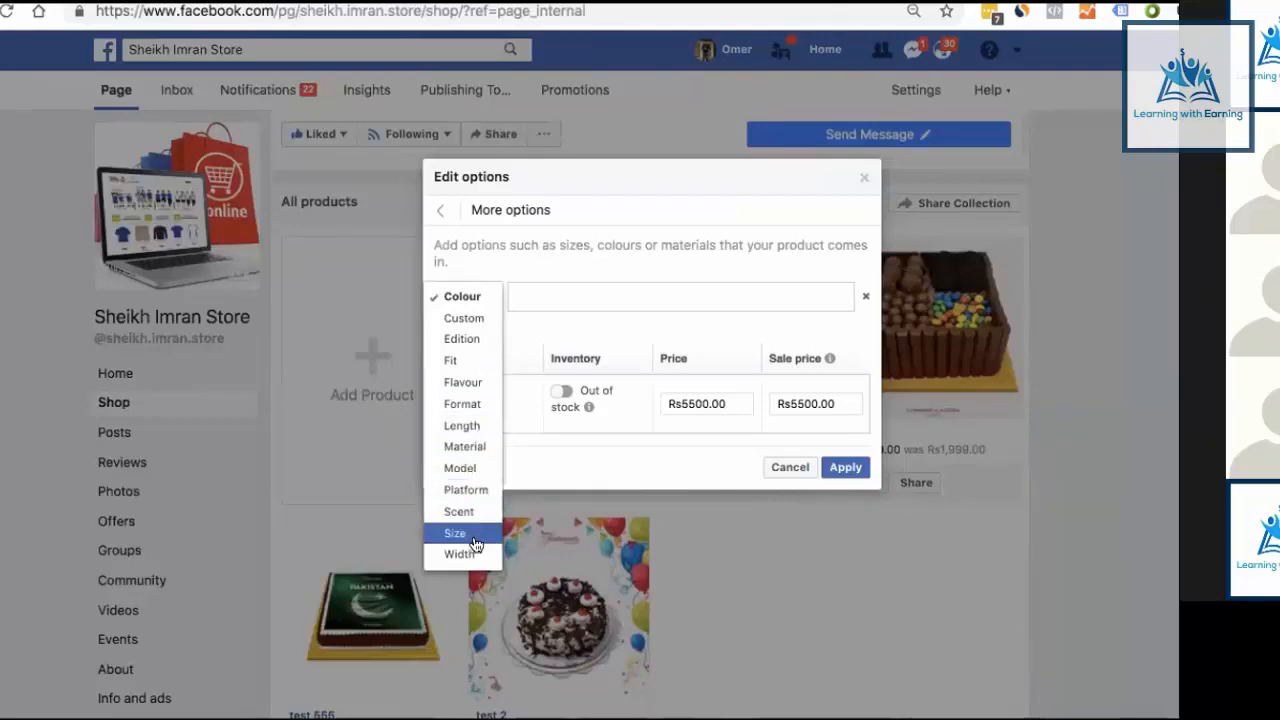
click(478, 318)
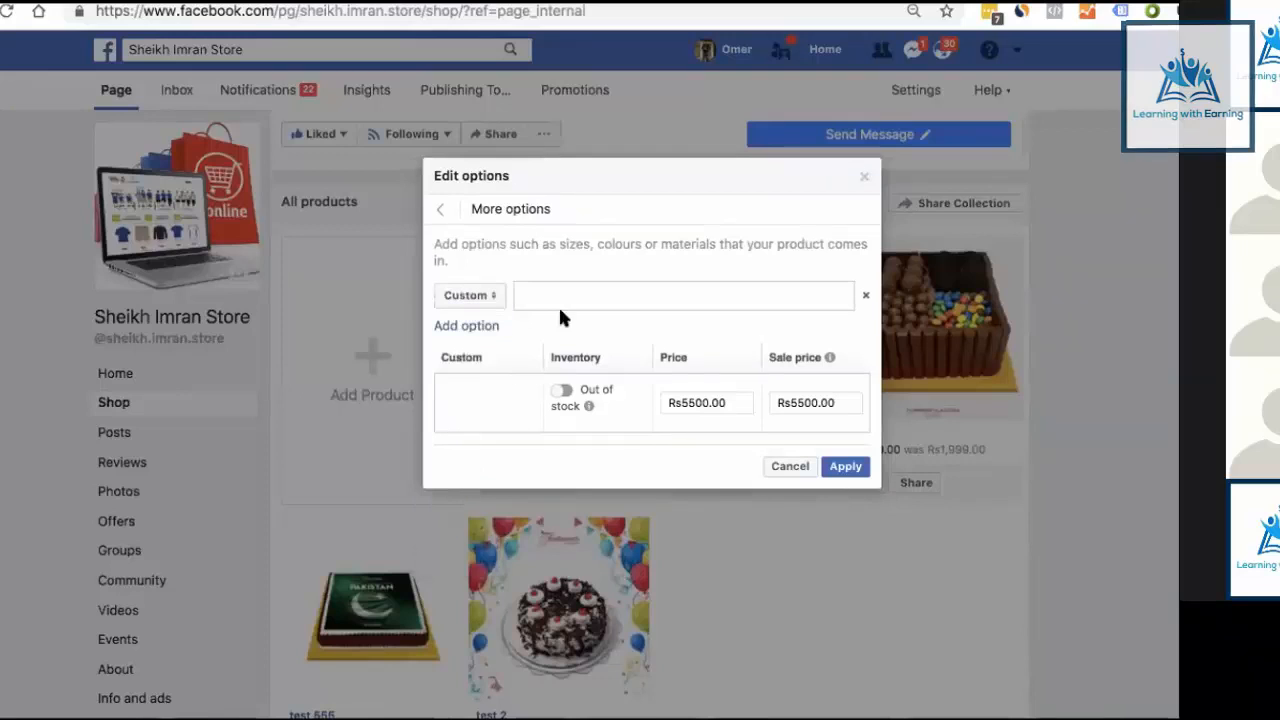
click(487, 297)
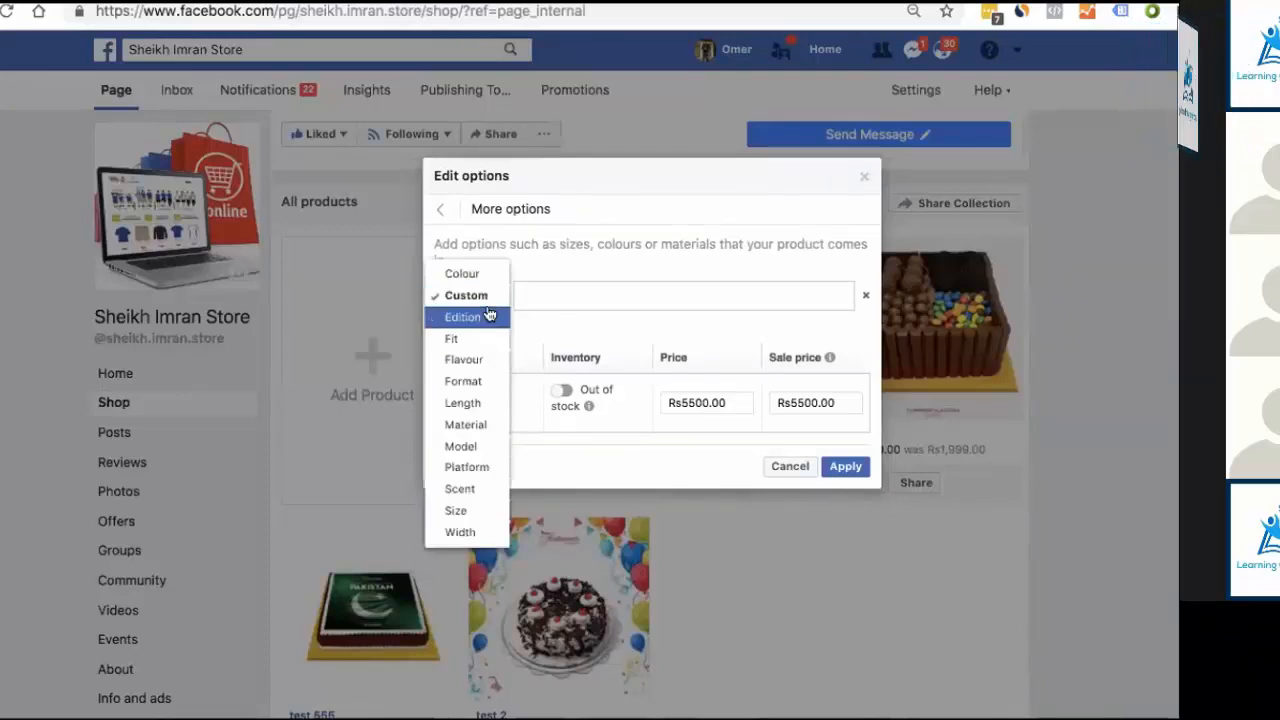
click(476, 512)
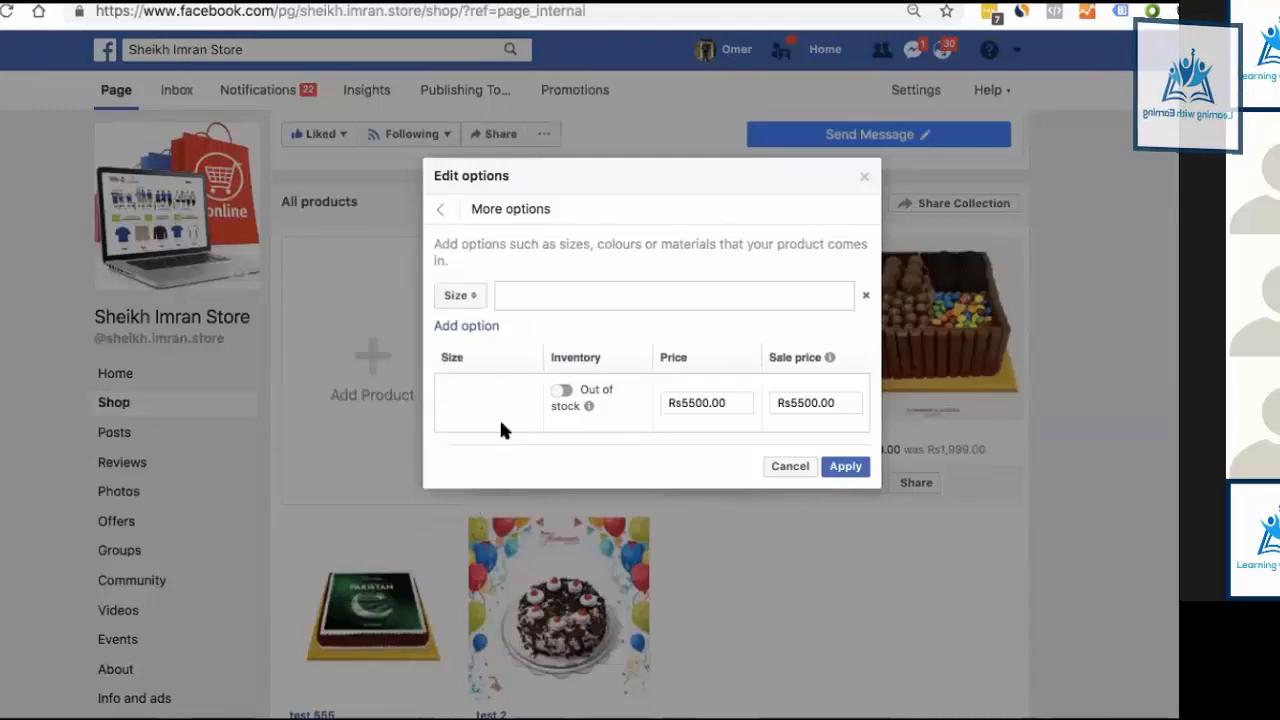
Step: Enter Large, small, XL and XXL as the values of the Size option
click(532, 303)
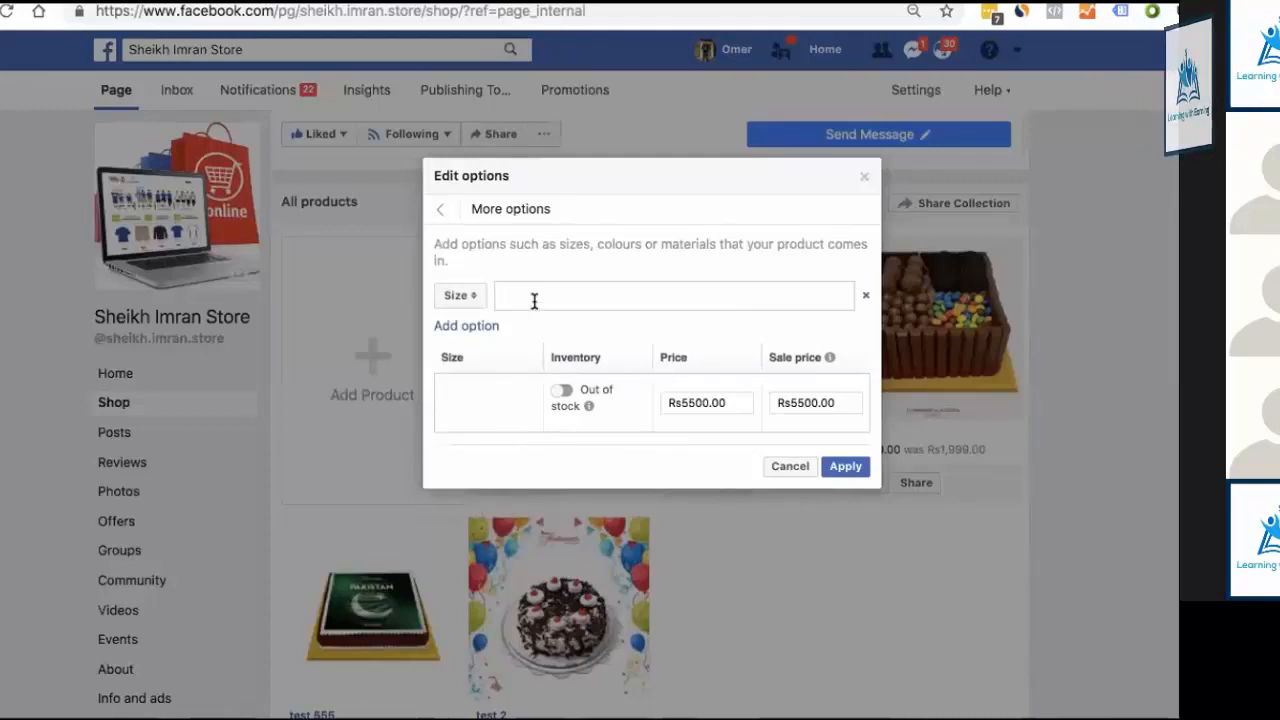
text(L)
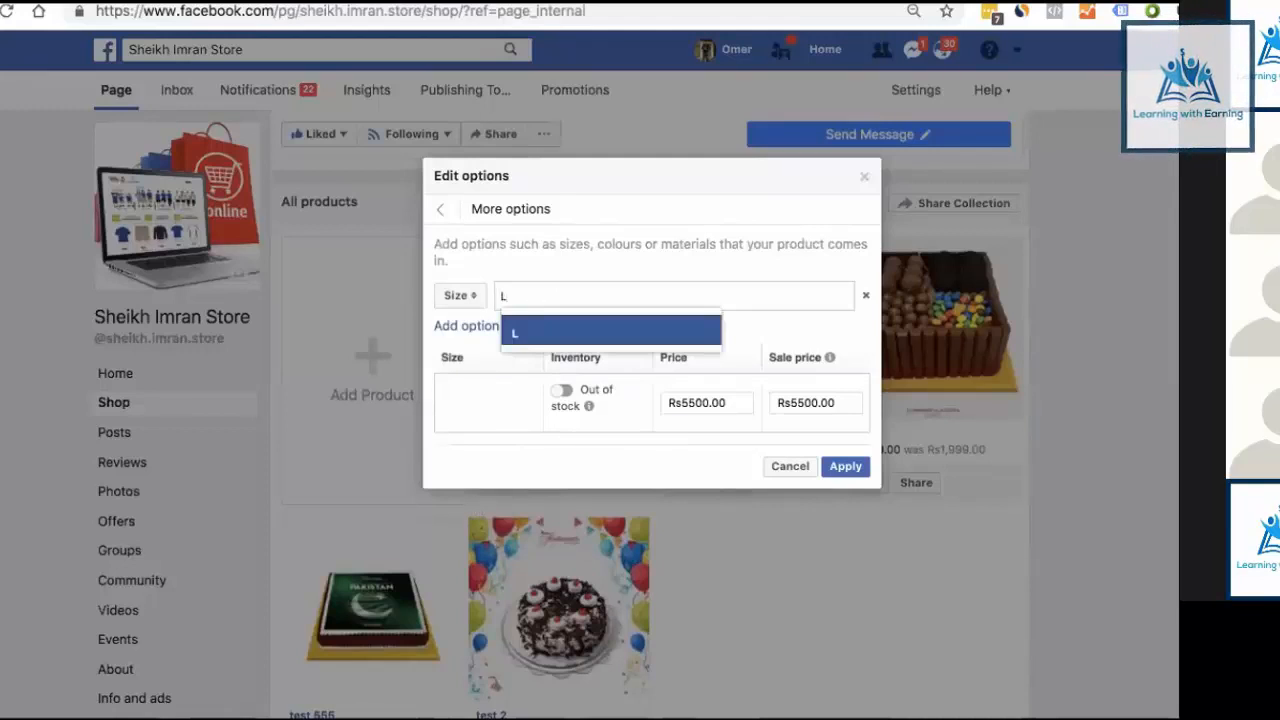
text(arge)
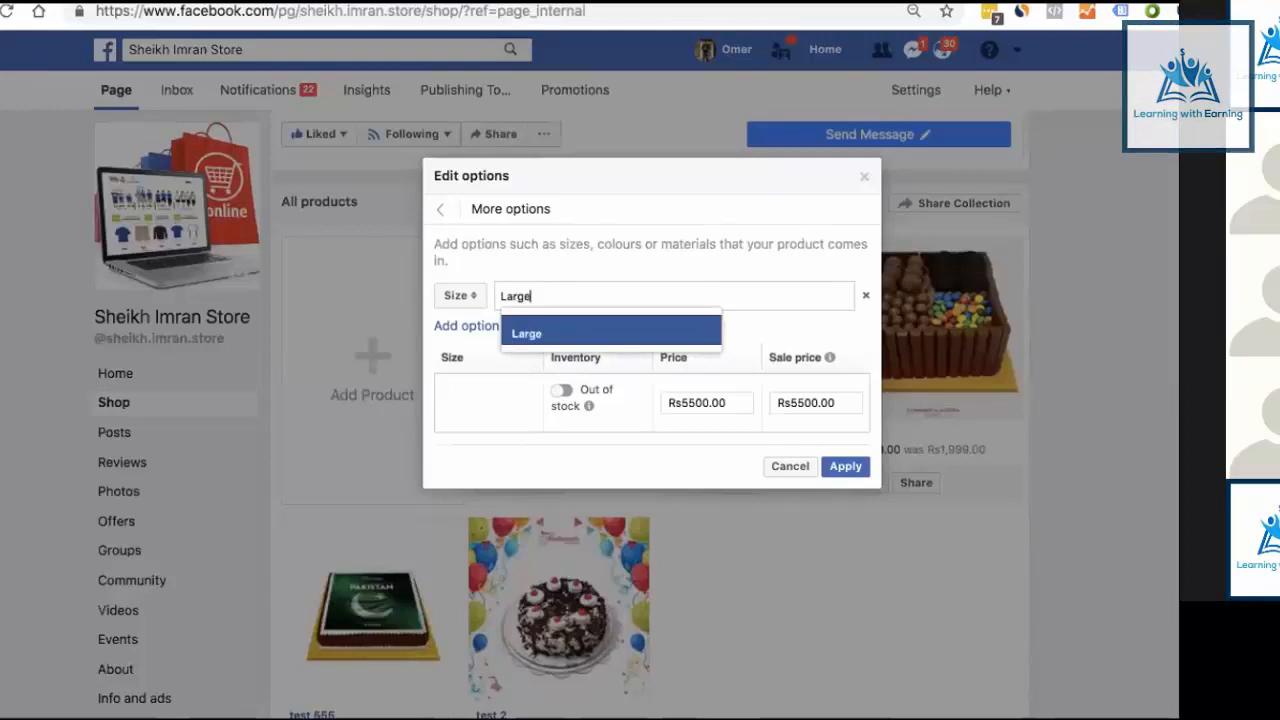
key(Return)
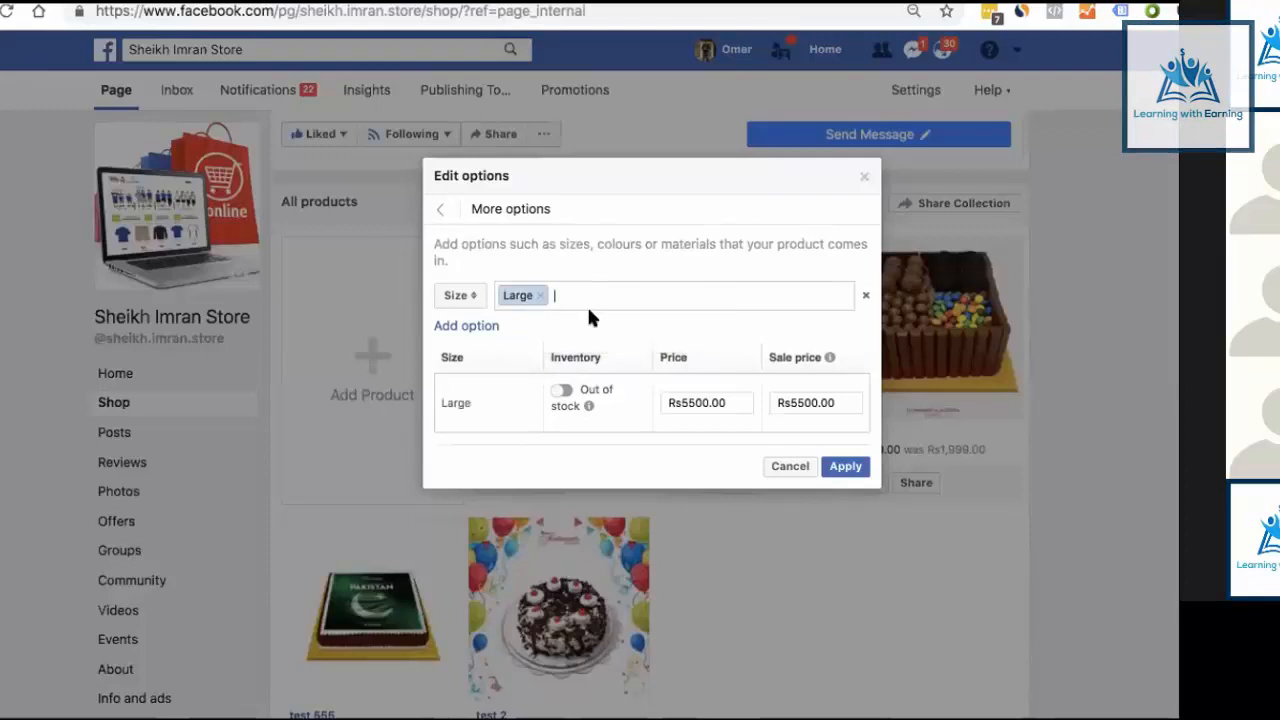
text(small)
key(Return)
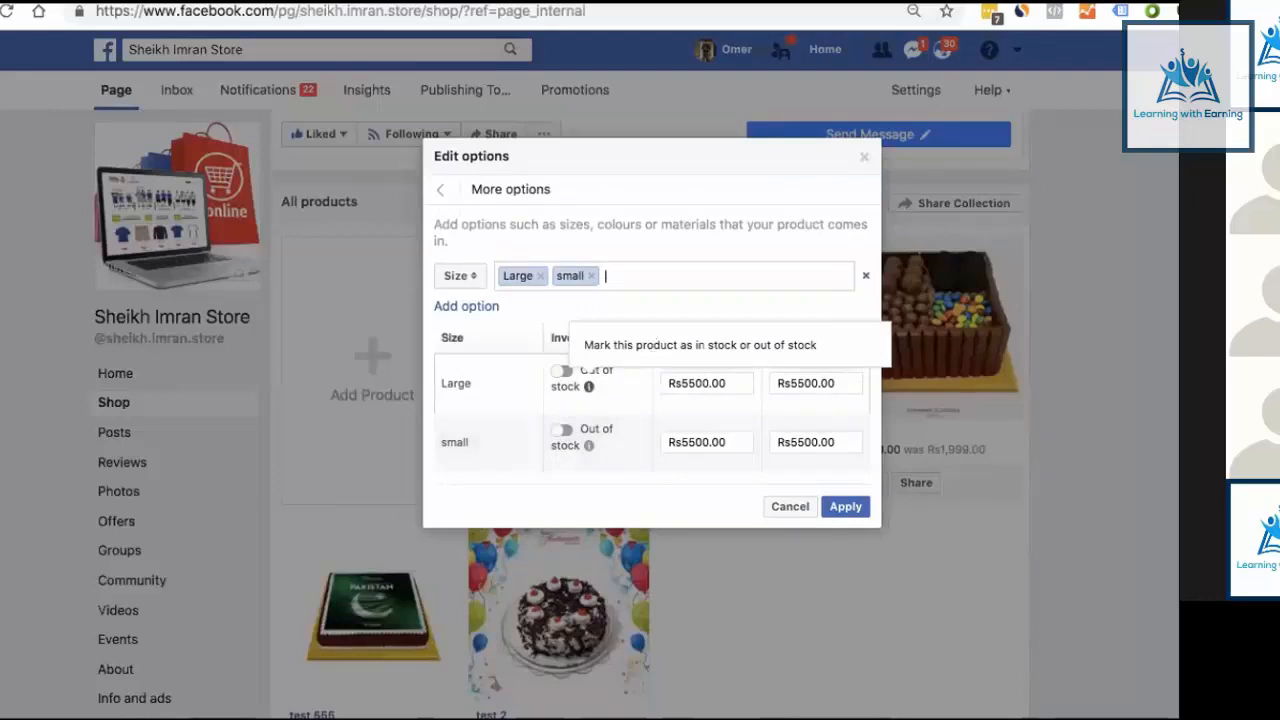
text(Xl)
key(BackSpace)
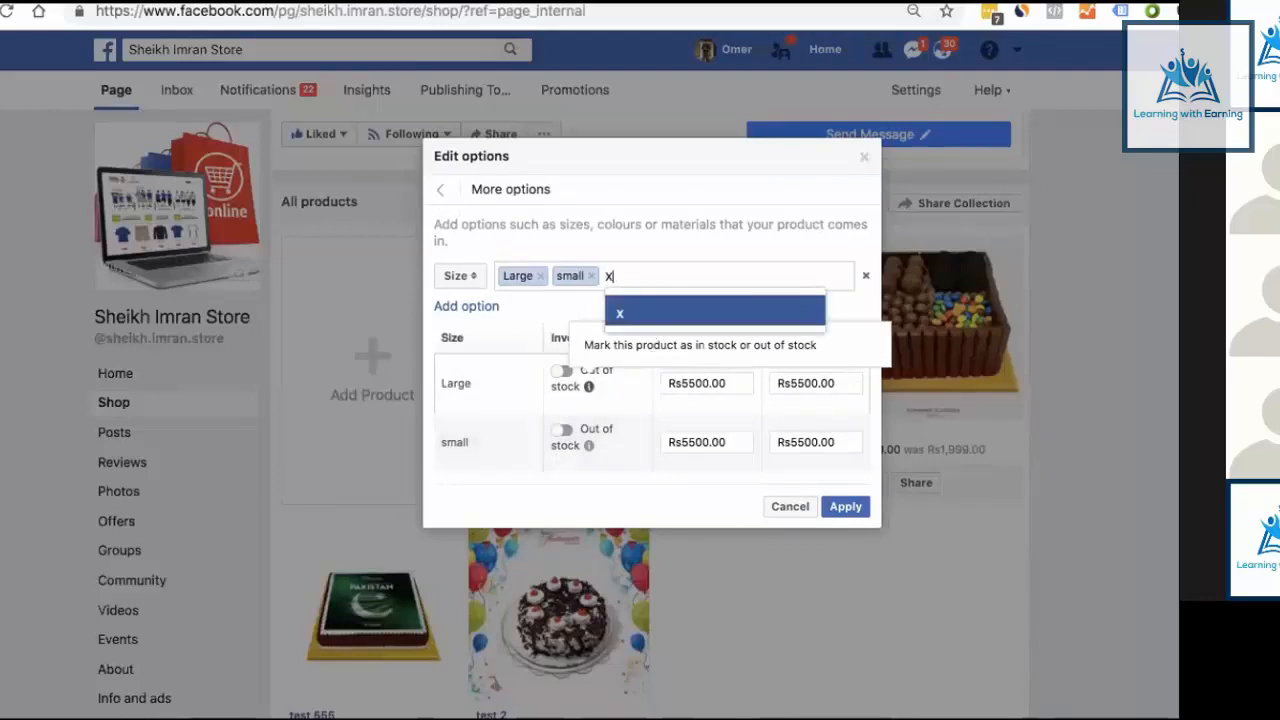
text(L)
key(Return)
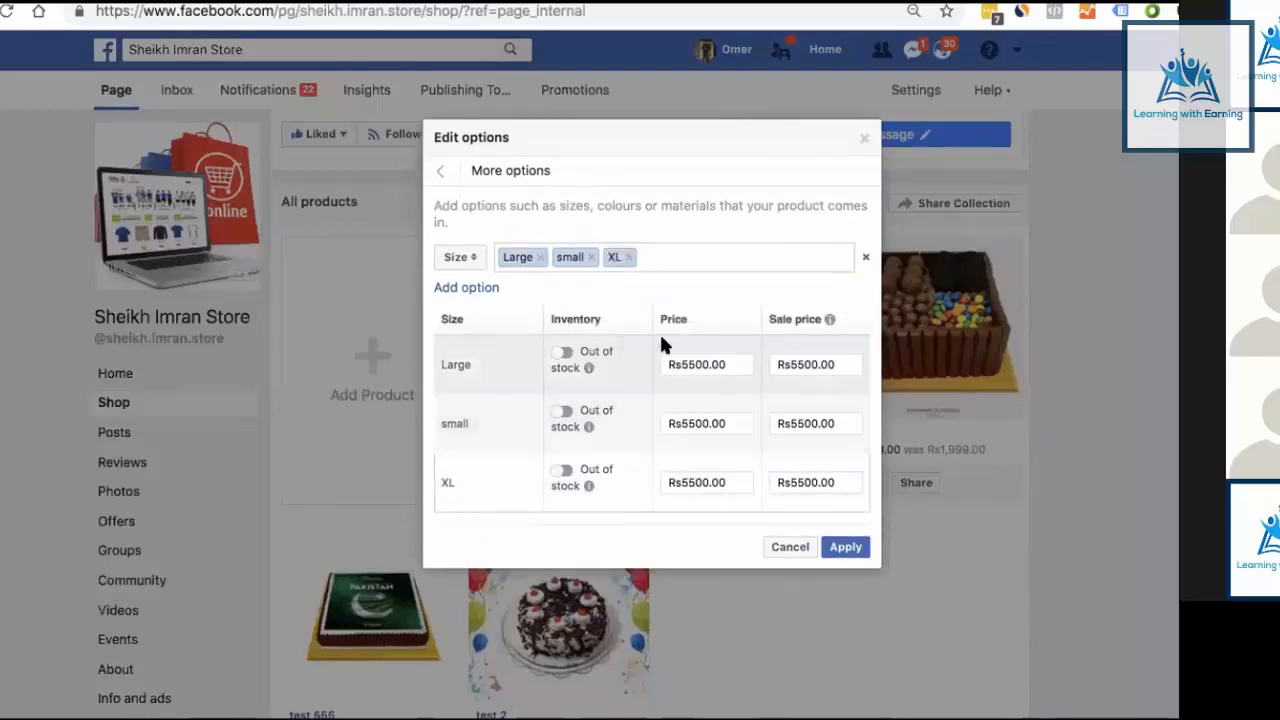
text(xx)
key(BackSpace)
key(BackSpace)
text(XXL)
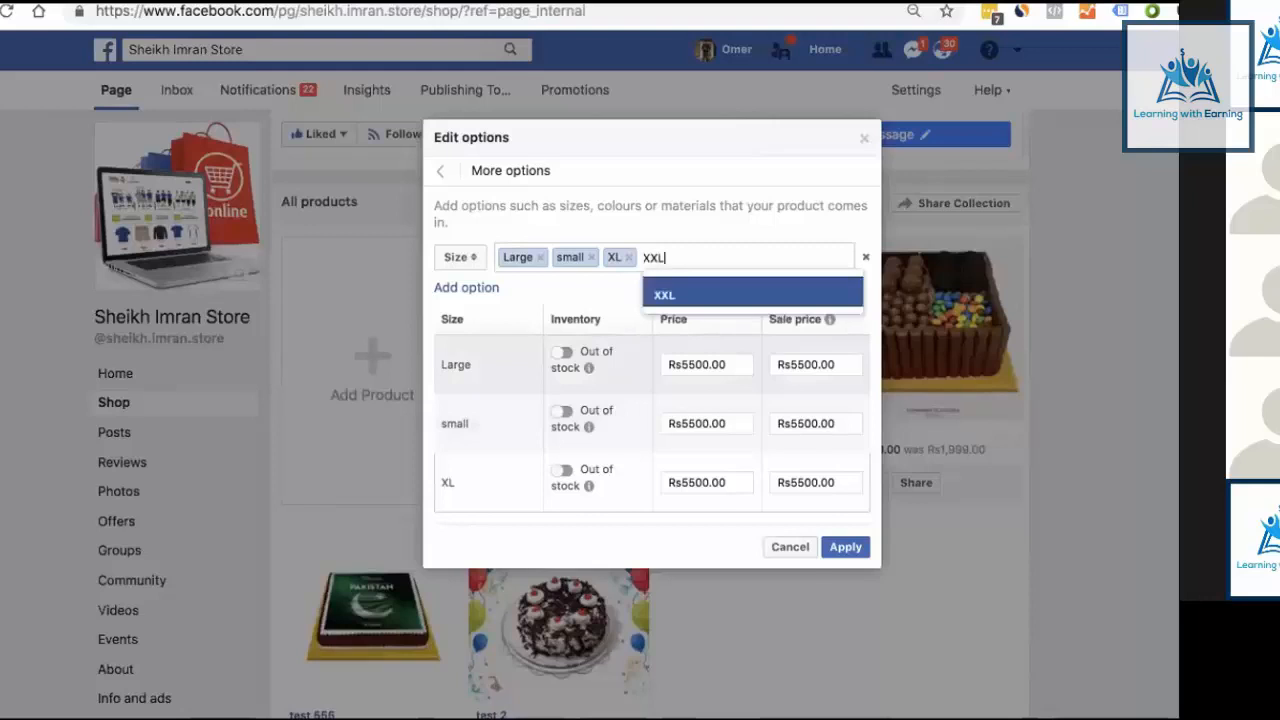
key(Return)
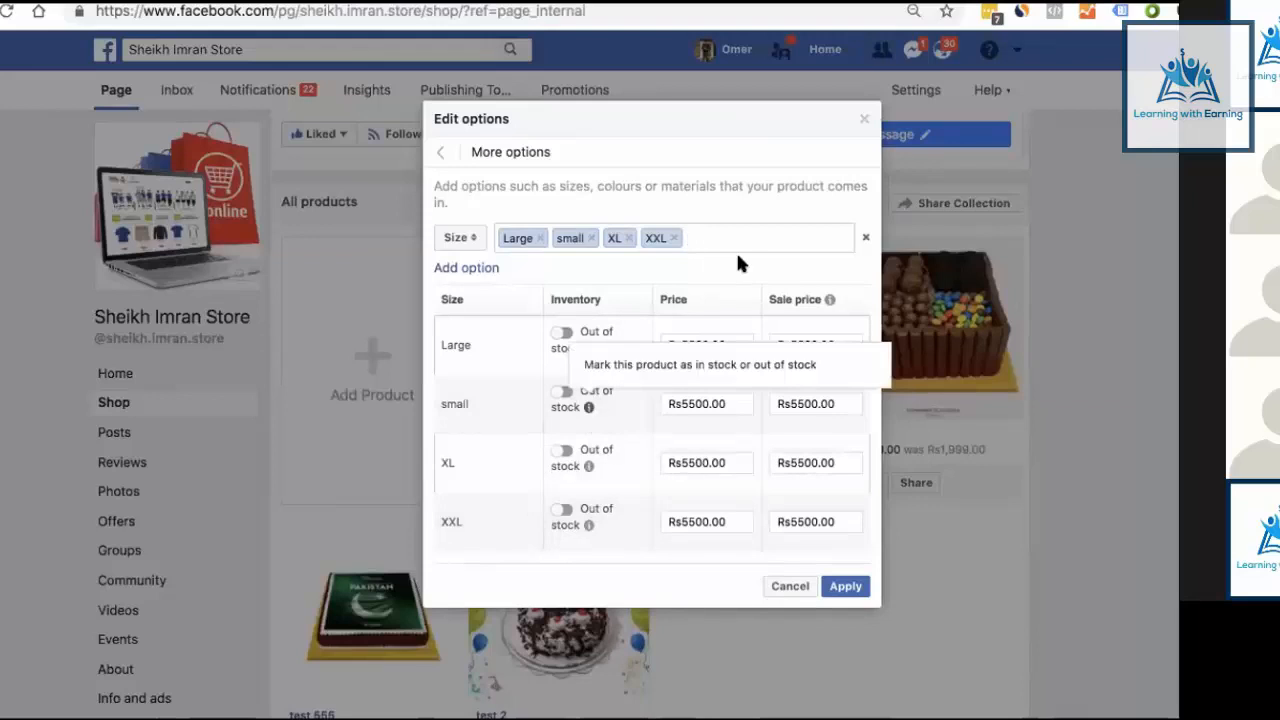
Step: Remove all four values from the Size option
key(BackSpace)
key(BackSpace)
key(BackSpace)
key(BackSpace)
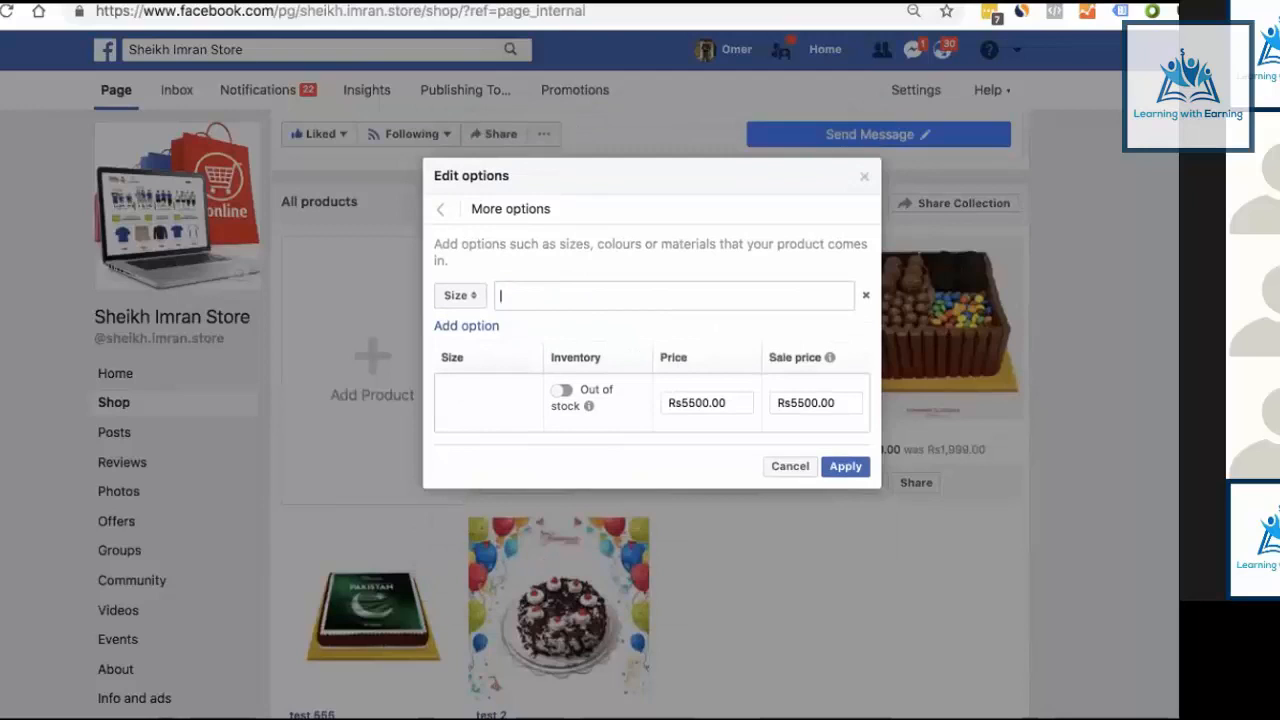
Step: Enter 2GB, 4G B, 8GB and 16GB as the values of the Size option
text(2GB])
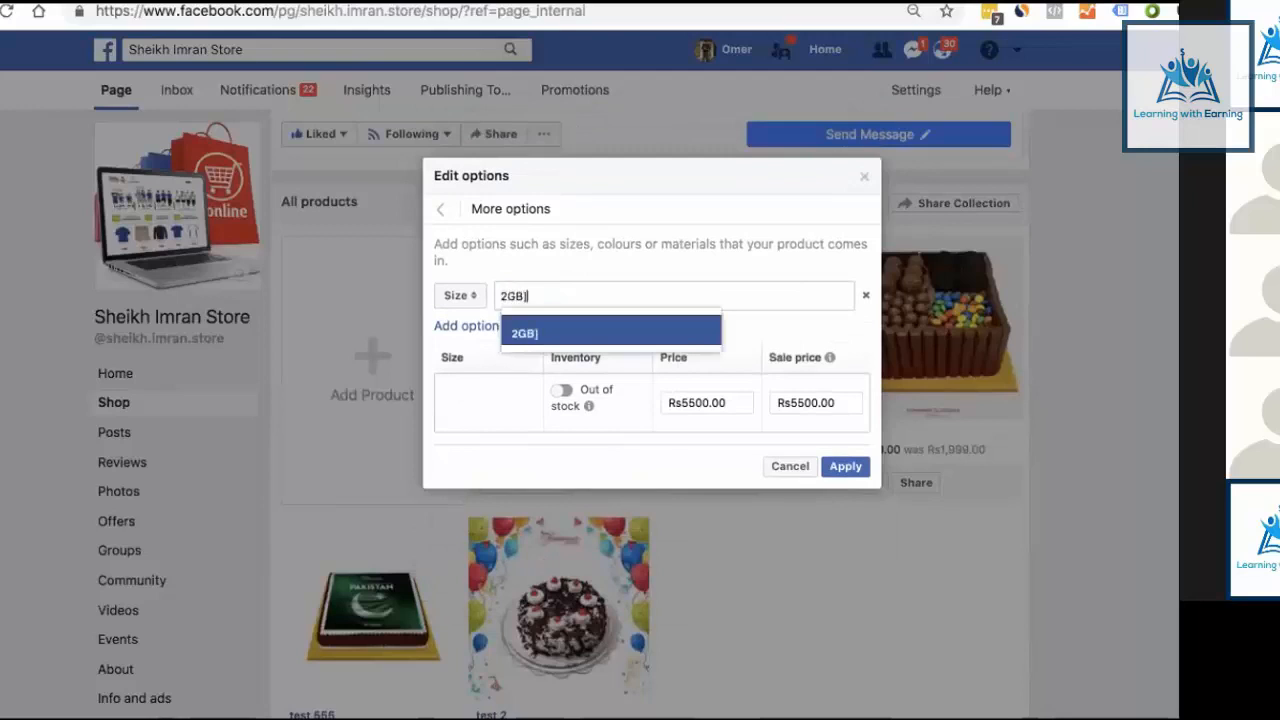
key(Return)
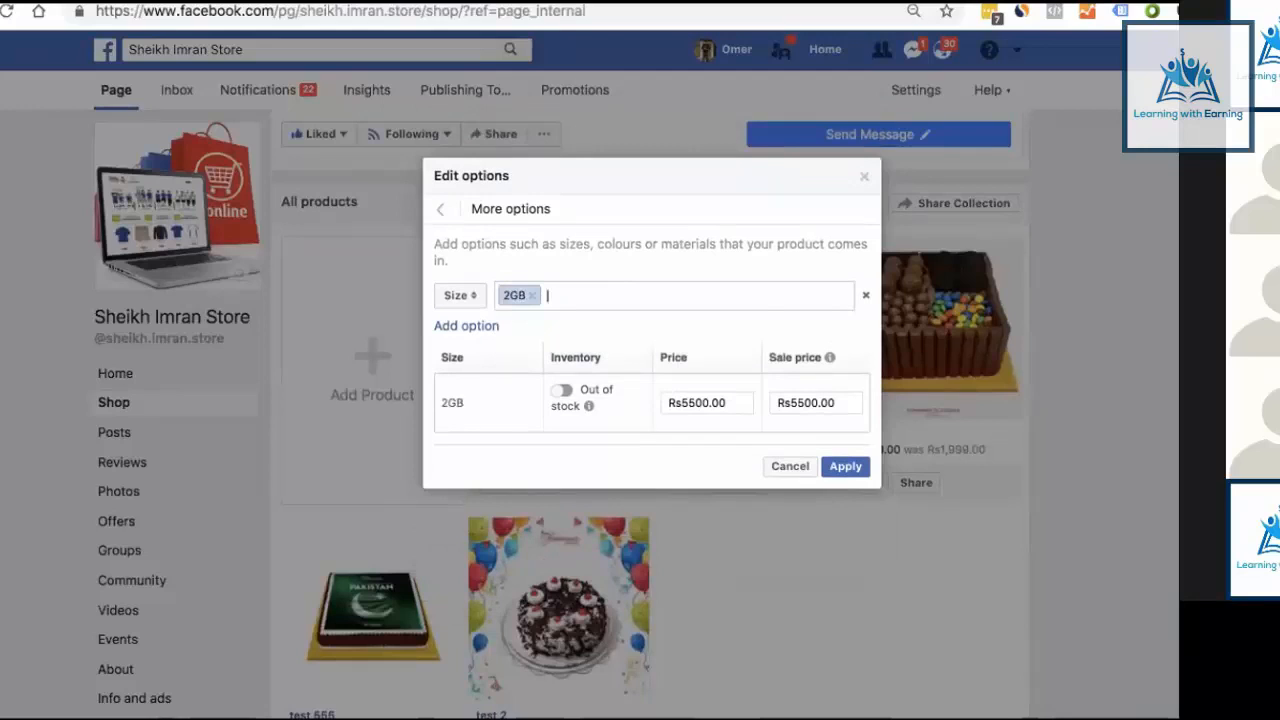
text(4G B)
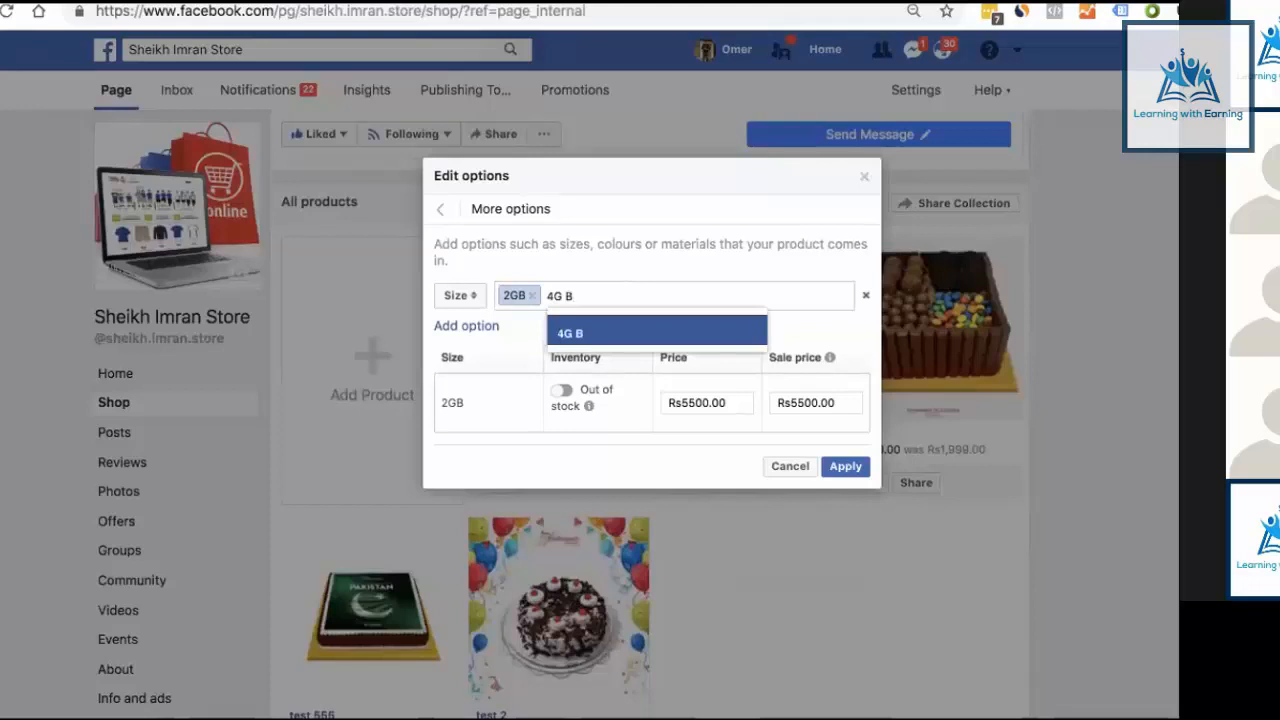
key(Return)
text(8GB)
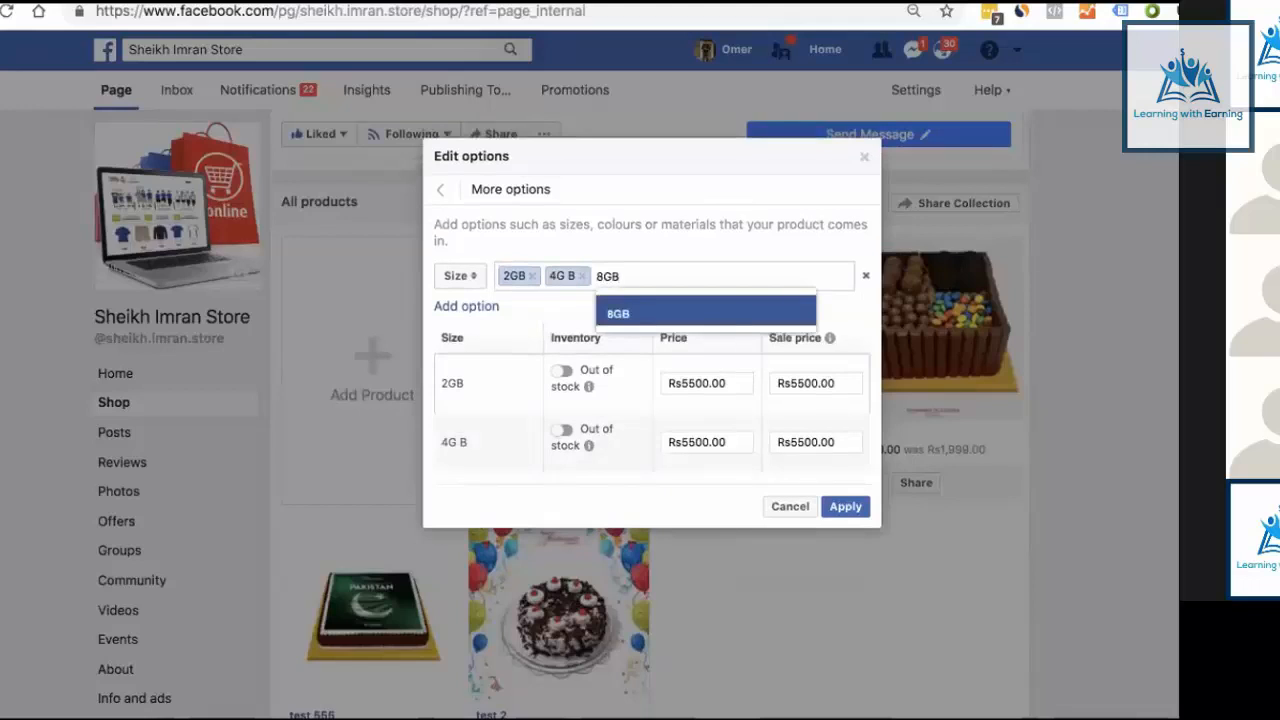
key(Return)
text(1)
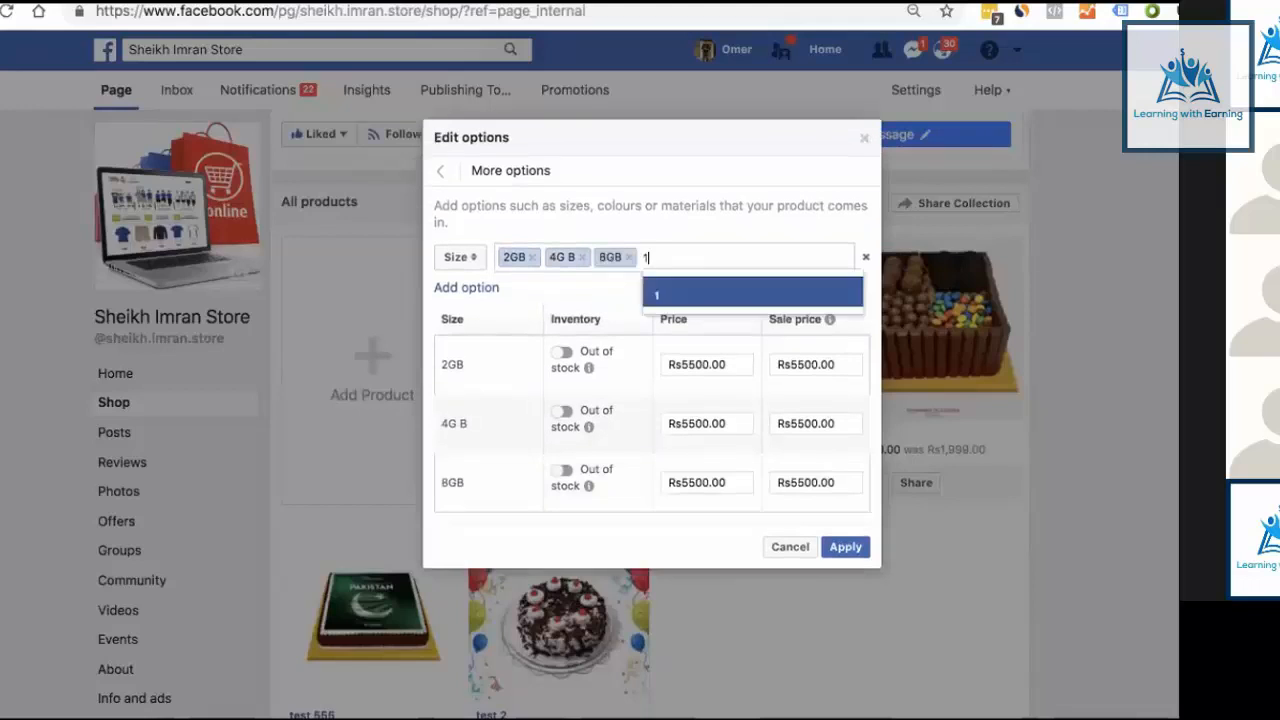
text(6GB)
key(Return)
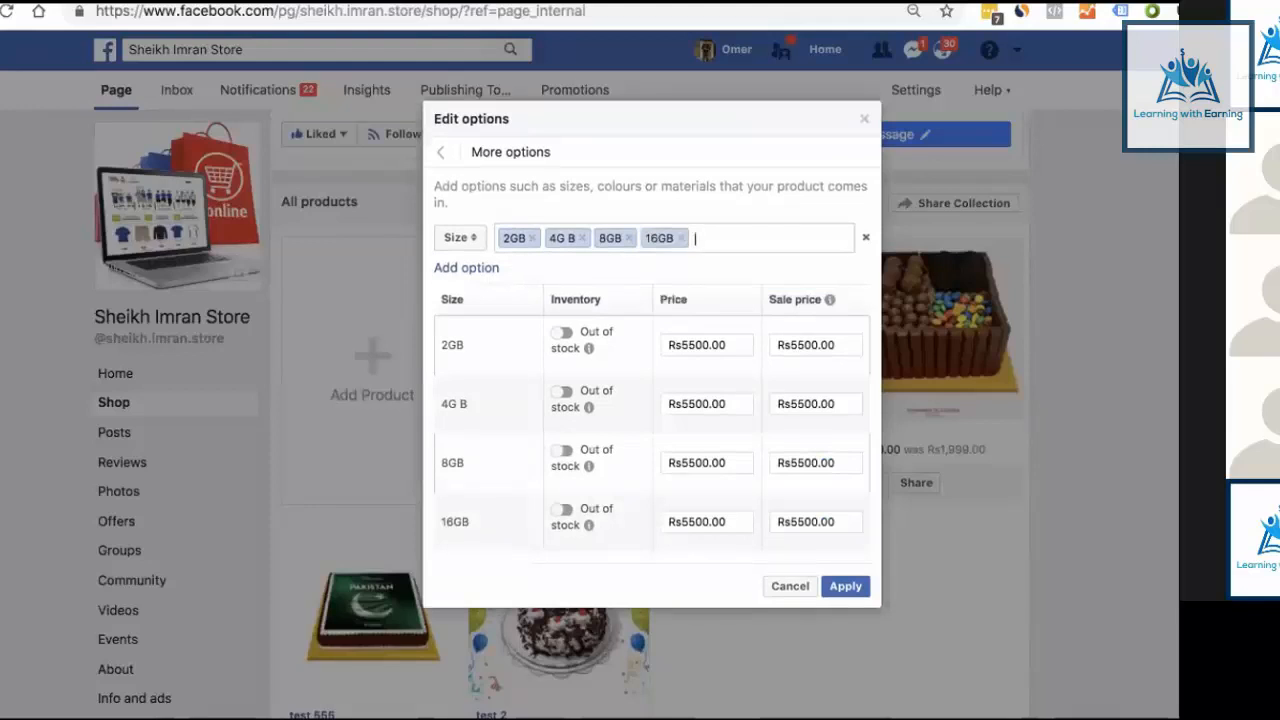
Step: Mark the 2GB, 4G B, 8GB and 16GB variants as in stock
click(561, 333)
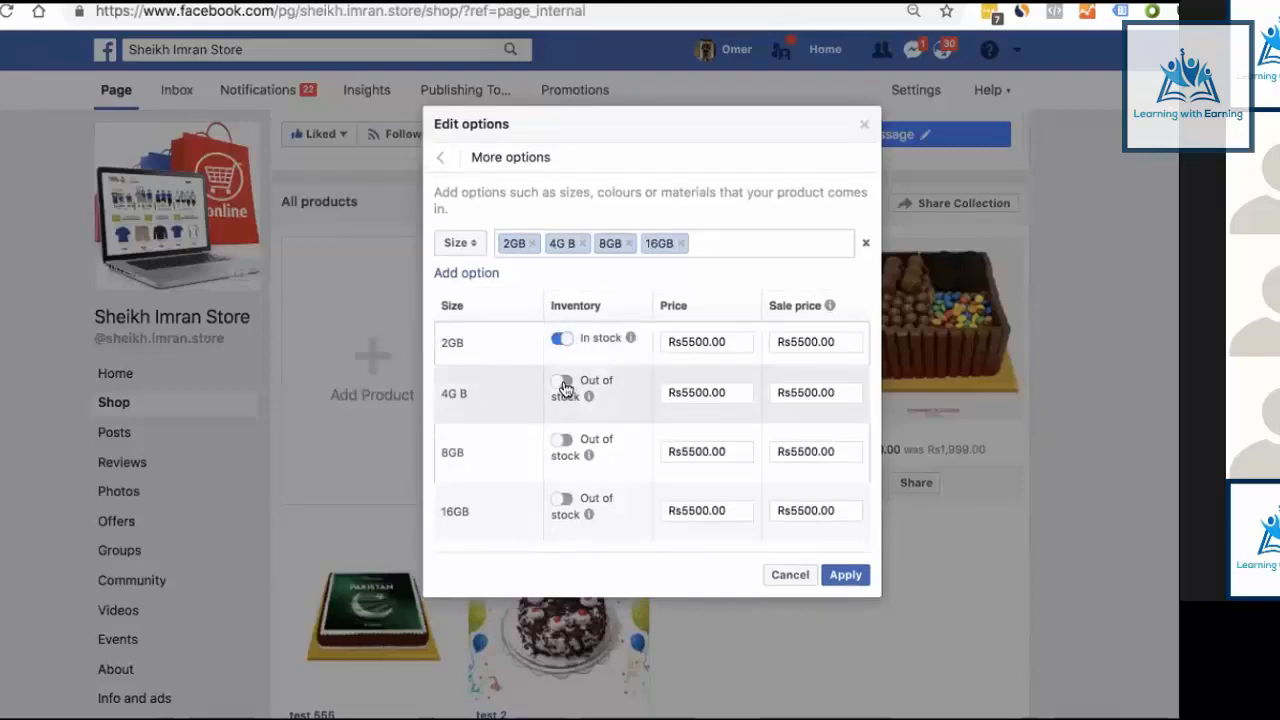
click(561, 383)
click(564, 436)
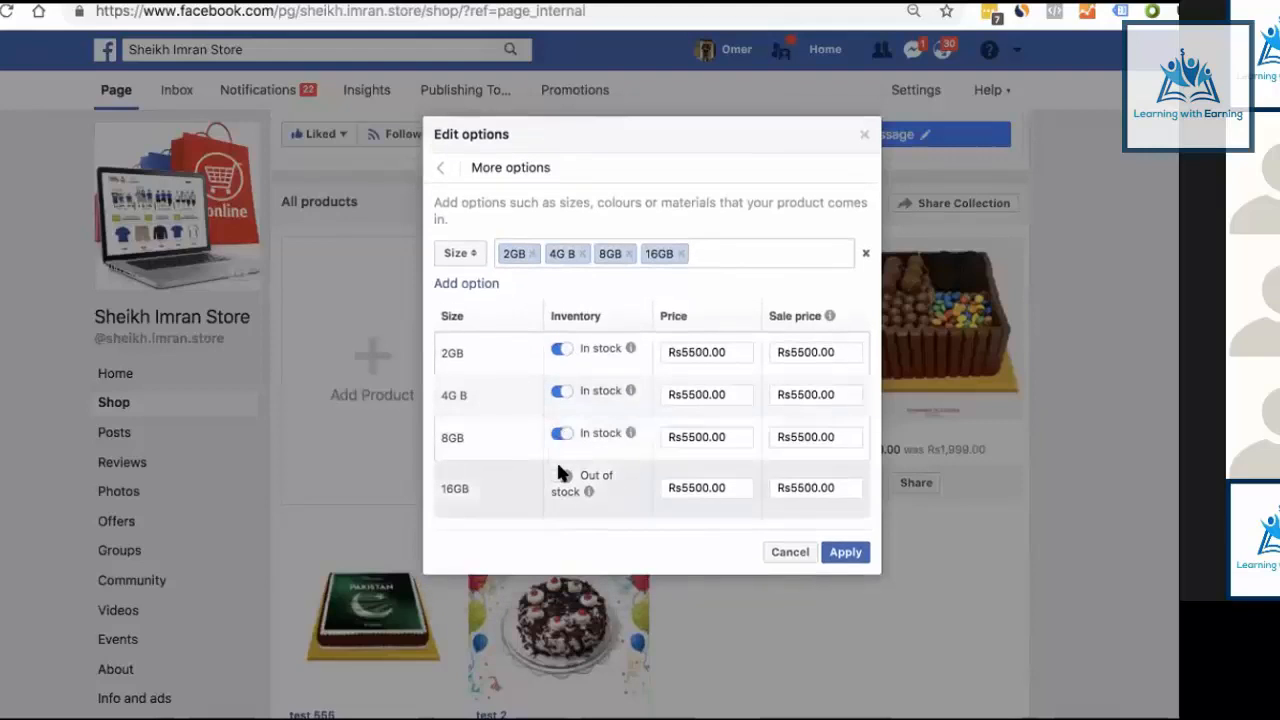
click(560, 478)
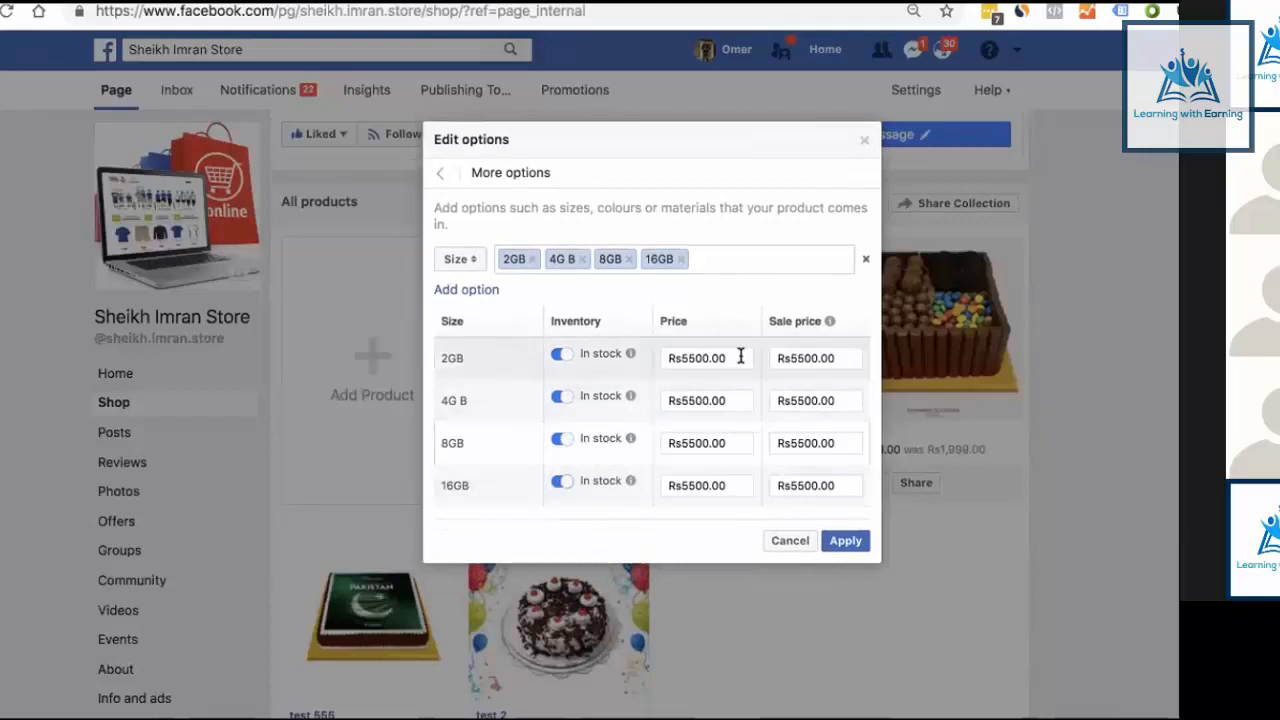
Step: Set the 2GB variant's price to 400 and its sale price to 200
drag(740, 357, 590, 352)
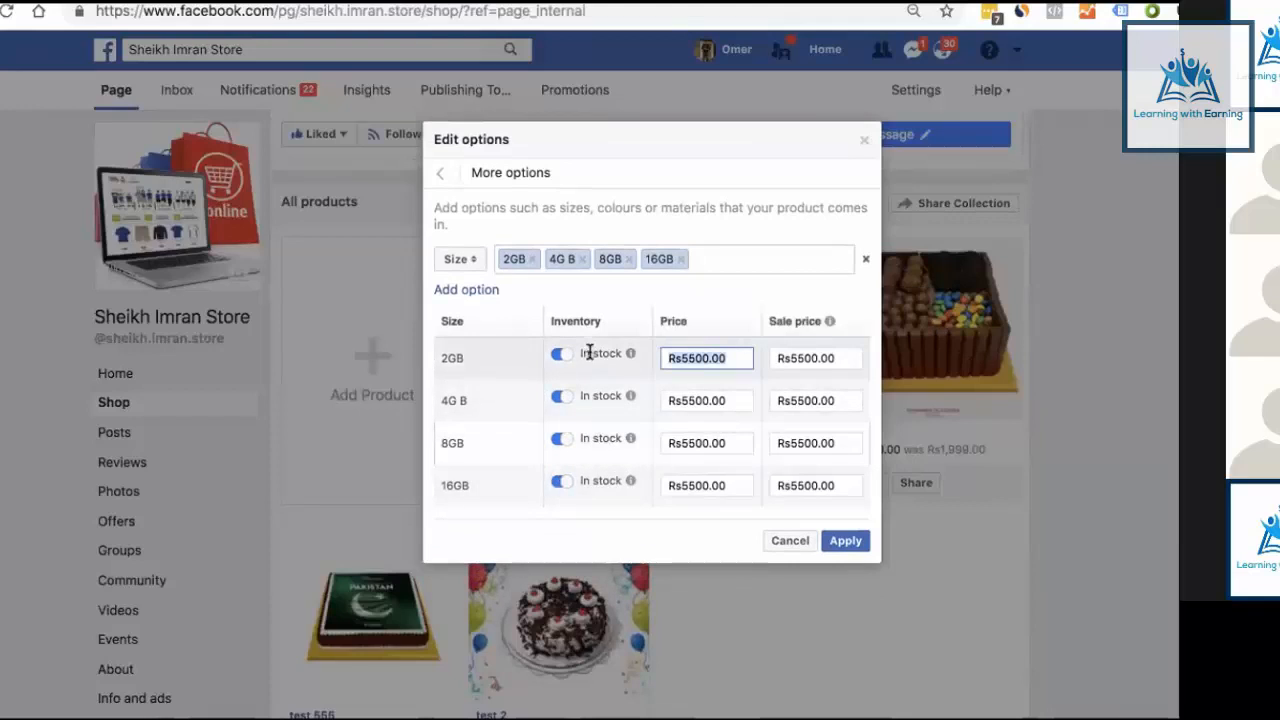
text(400)
key(Tab)
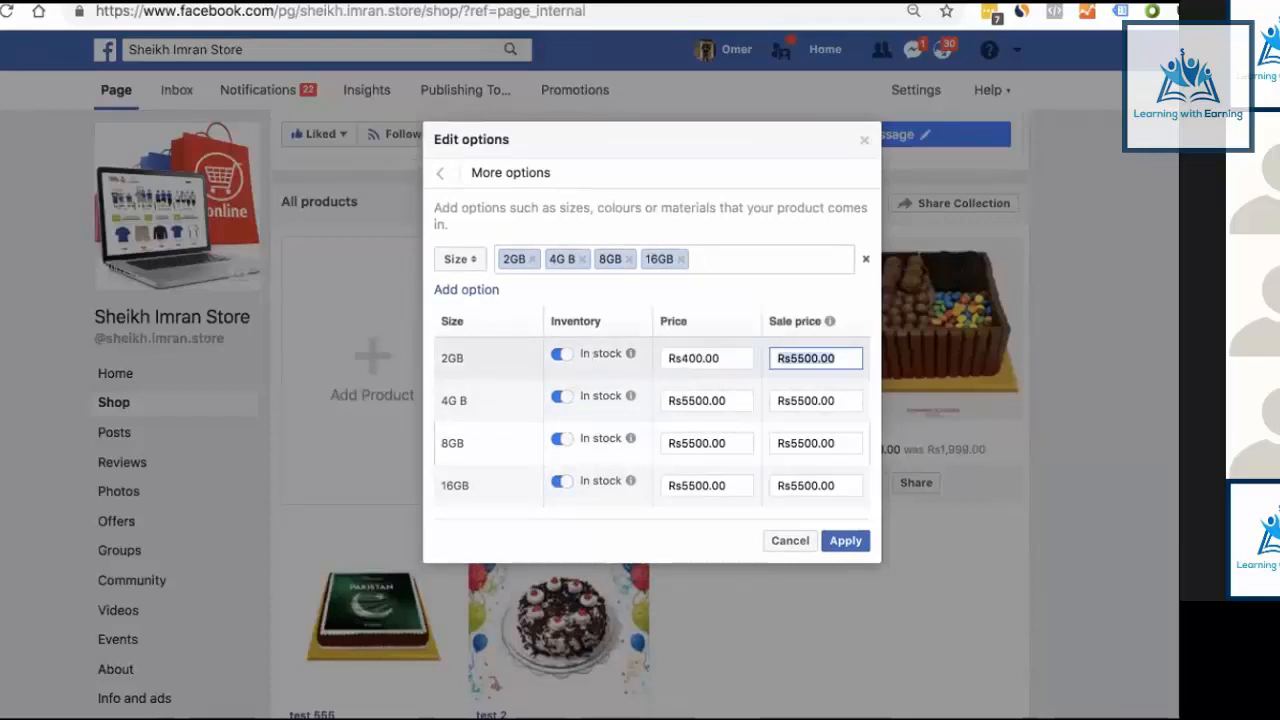
text(200)
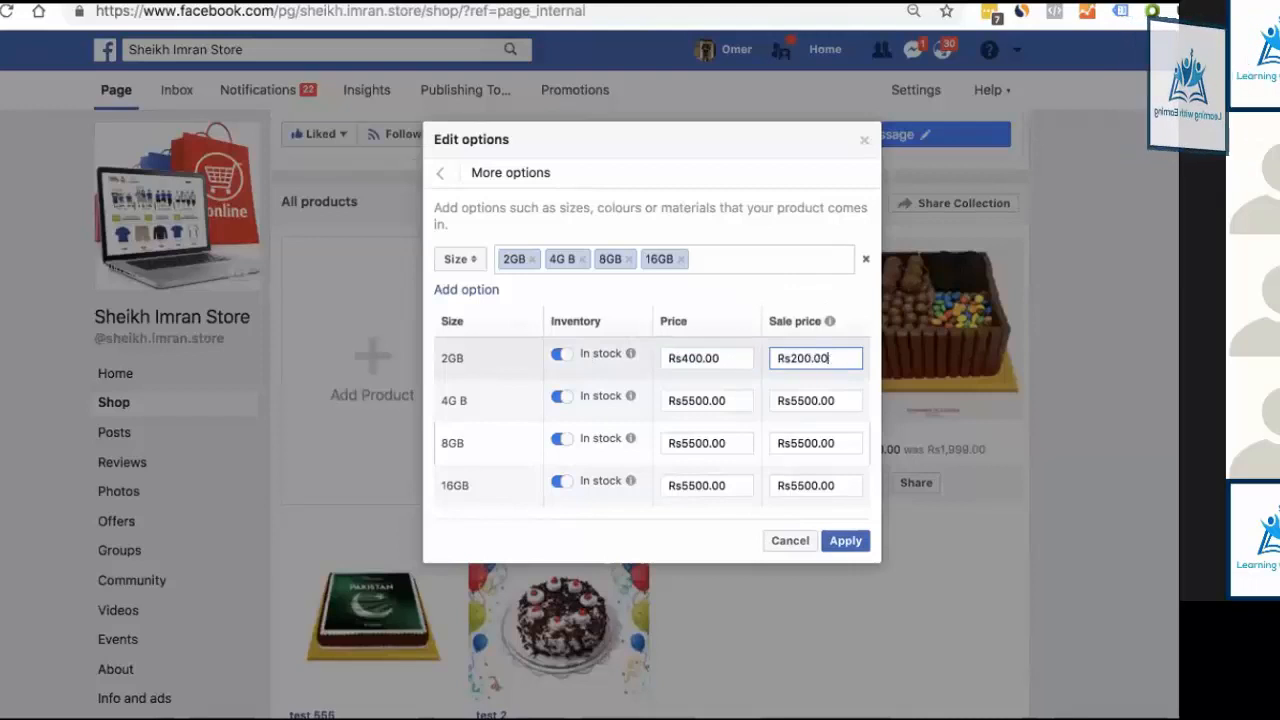
Step: Set the 4G B variant's price to 800 and its sale price to 400
click(730, 399)
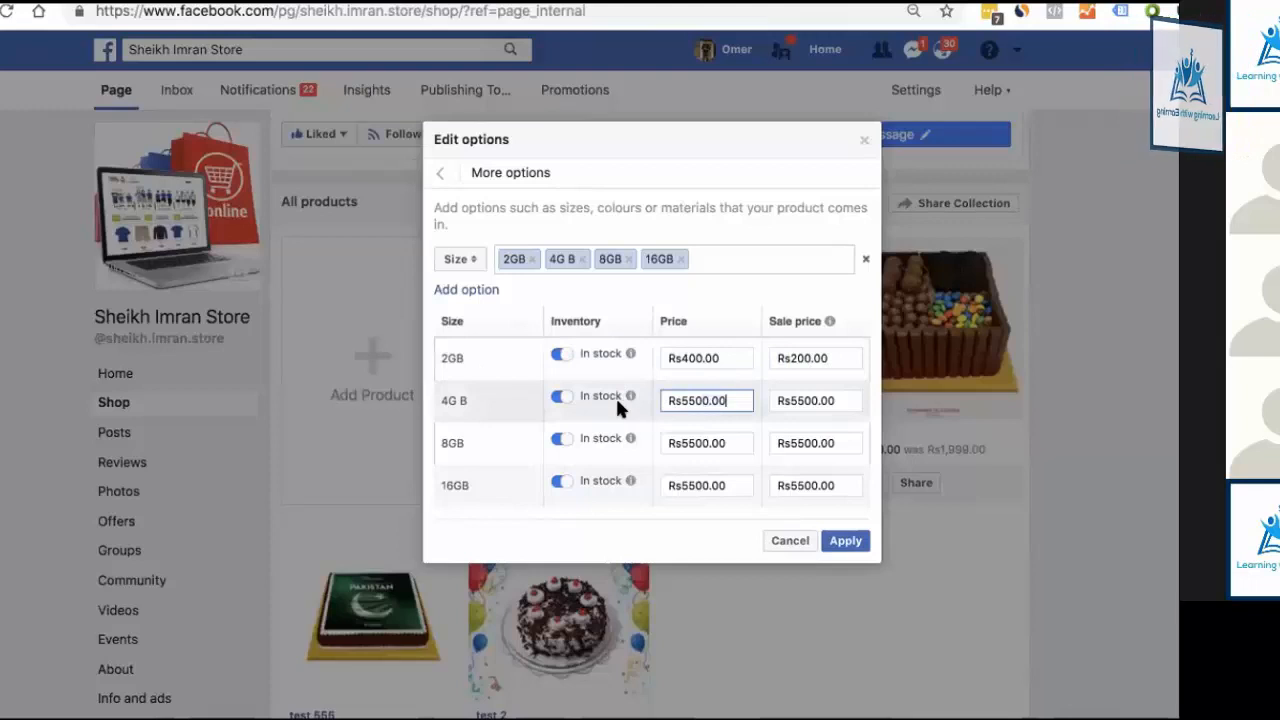
text(800)
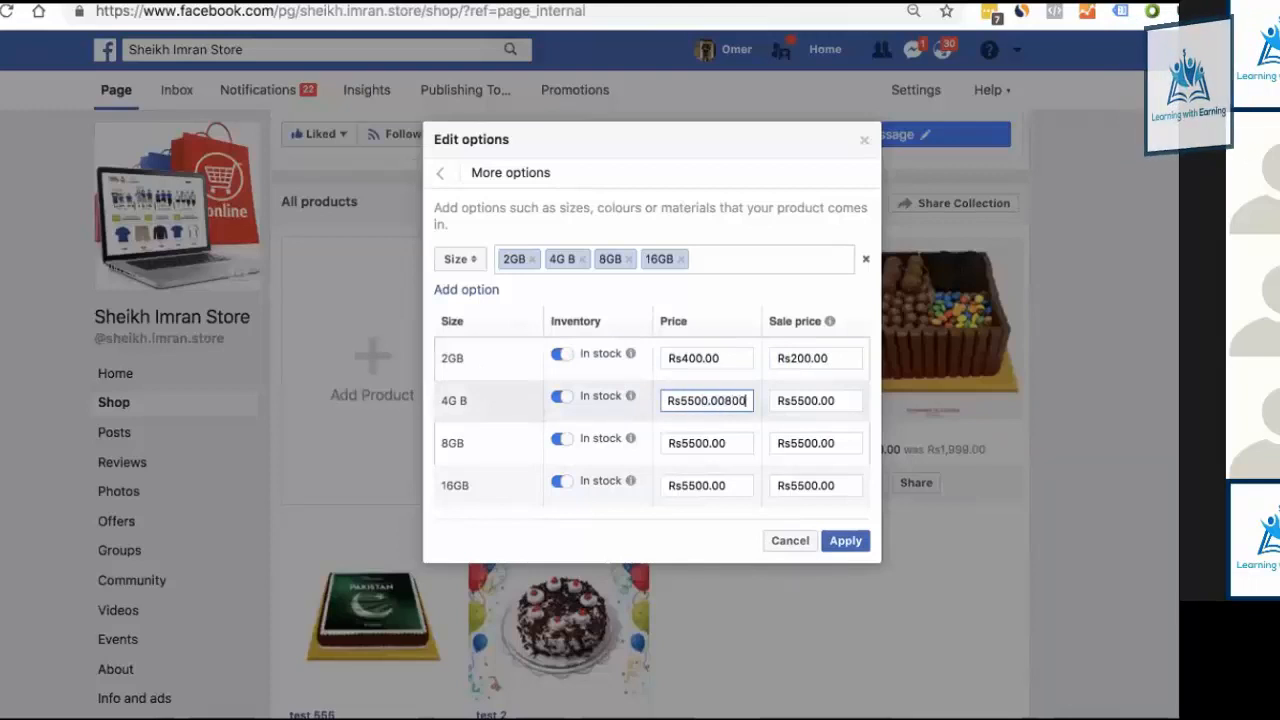
key(BackSpace)
key(BackSpace)
key(BackSpace)
key(BackSpace)
key(BackSpace)
key(BackSpace)
key(BackSpace)
key(BackSpace)
key(BackSpace)
key(BackSpace)
key(BackSpace)
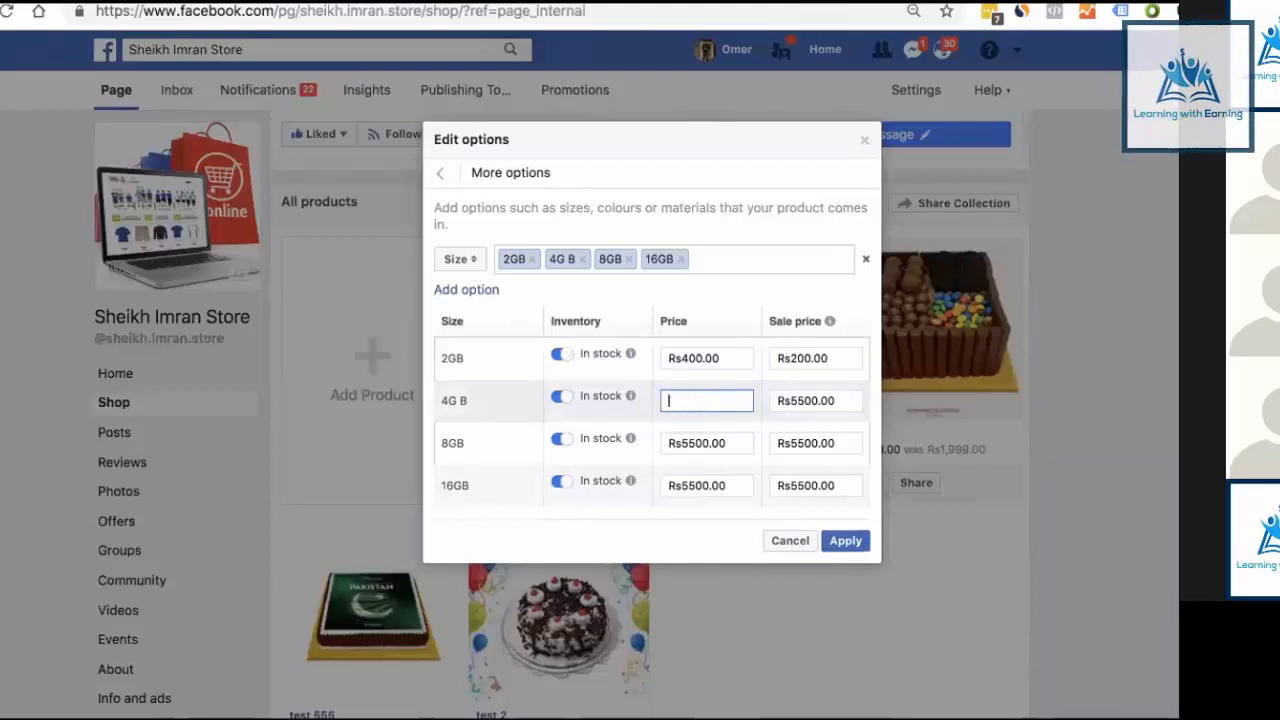
text(800)
key(Tab)
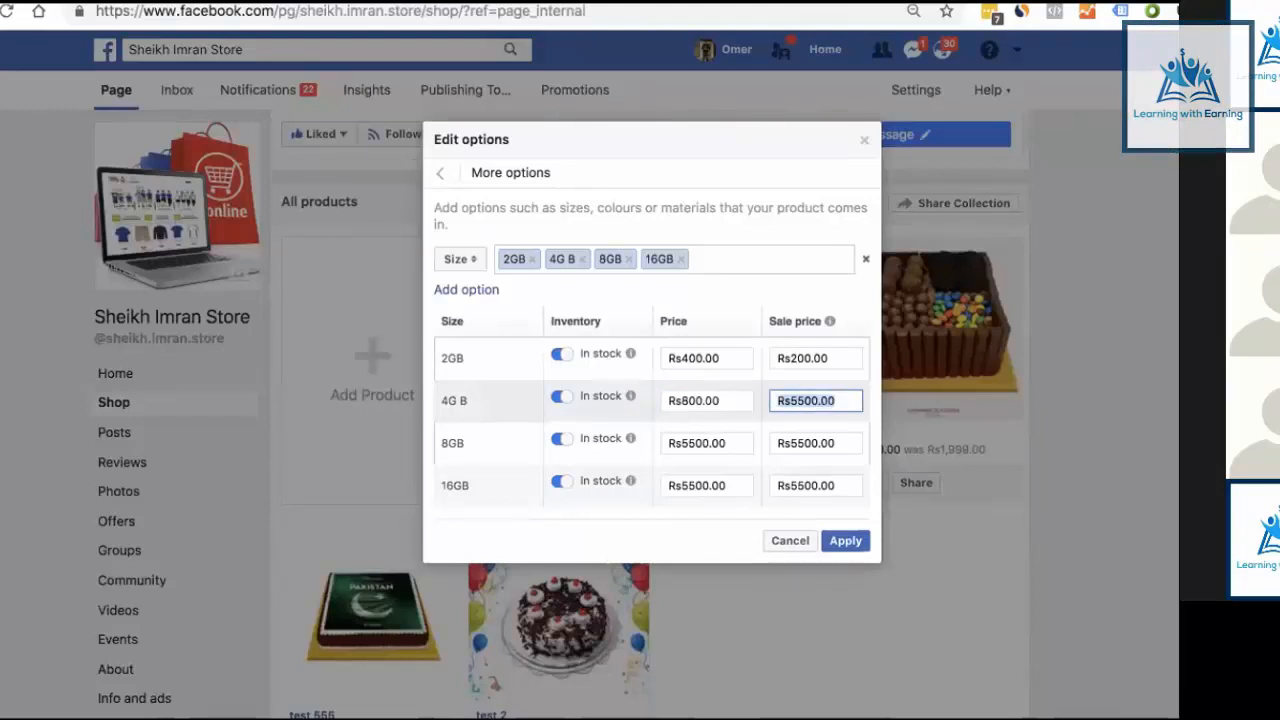
text(400)
Step: Set the 8GB variant's price to 1600 and its sale price to 800
click(719, 442)
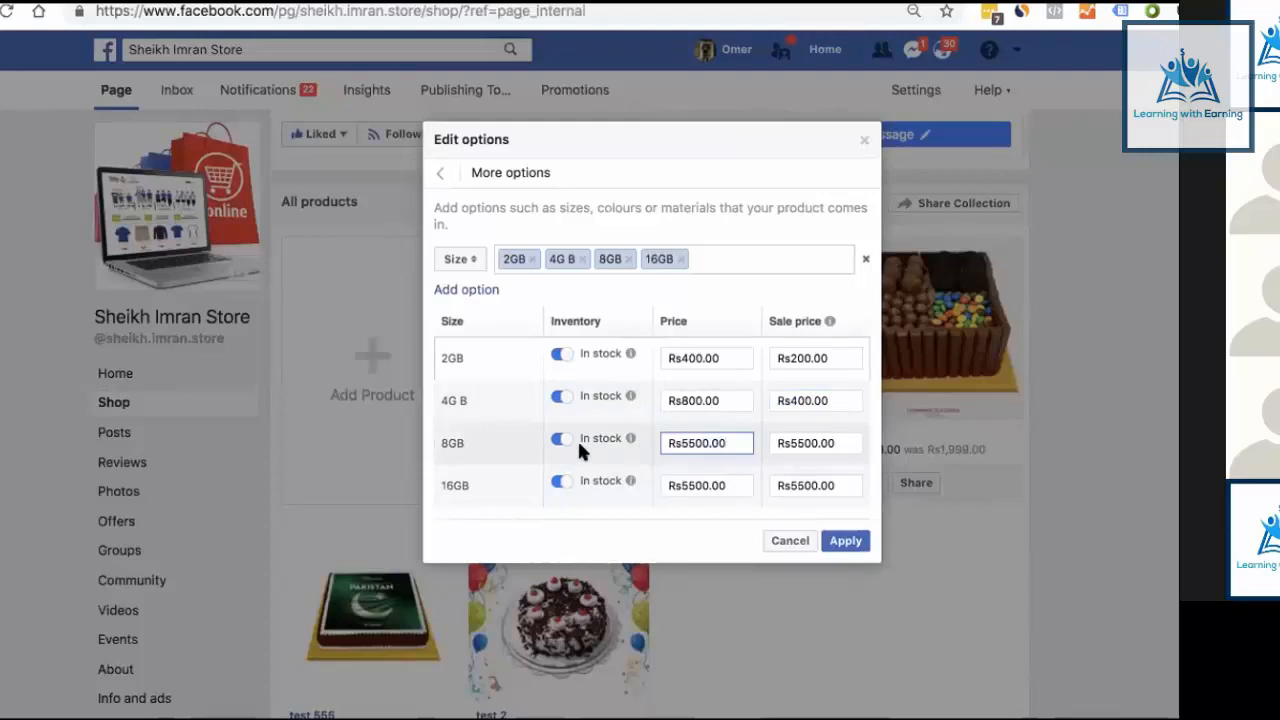
key(BackSpace)
key(BackSpace)
key(BackSpace)
key(BackSpace)
key(BackSpace)
key(BackSpace)
key(BackSpace)
key(BackSpace)
key(BackSpace)
text(1600)
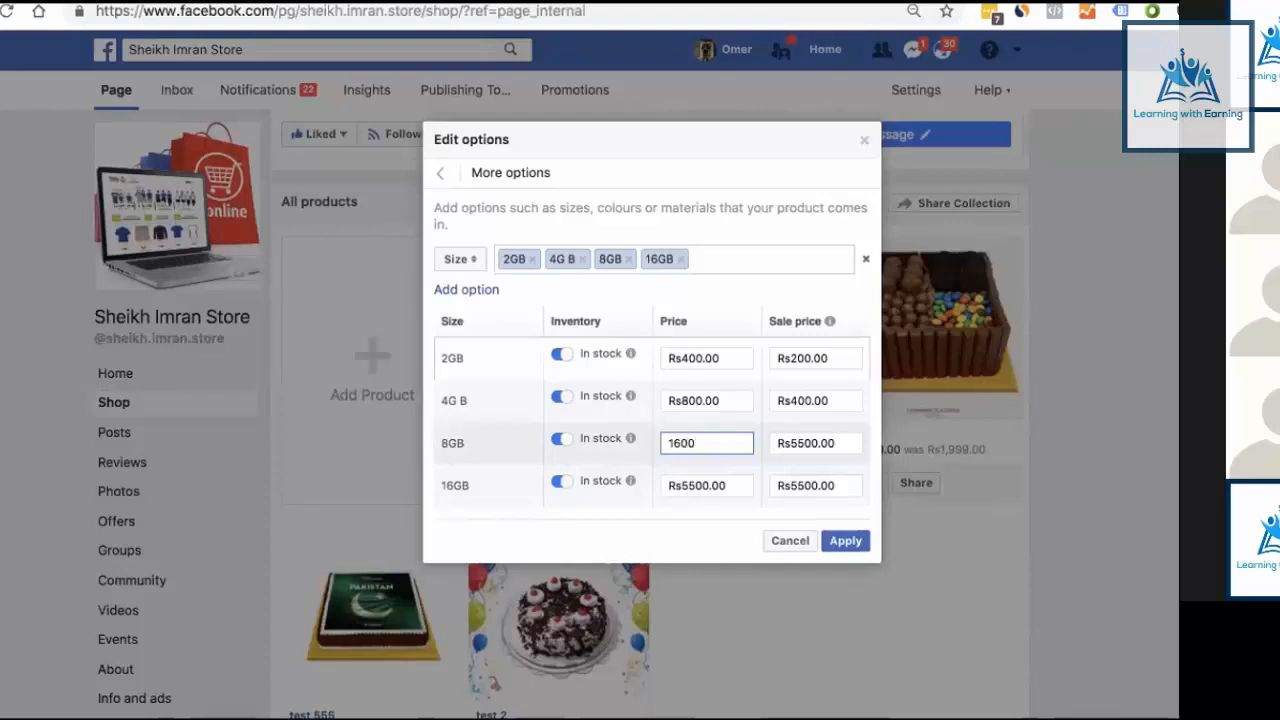
key(Tab)
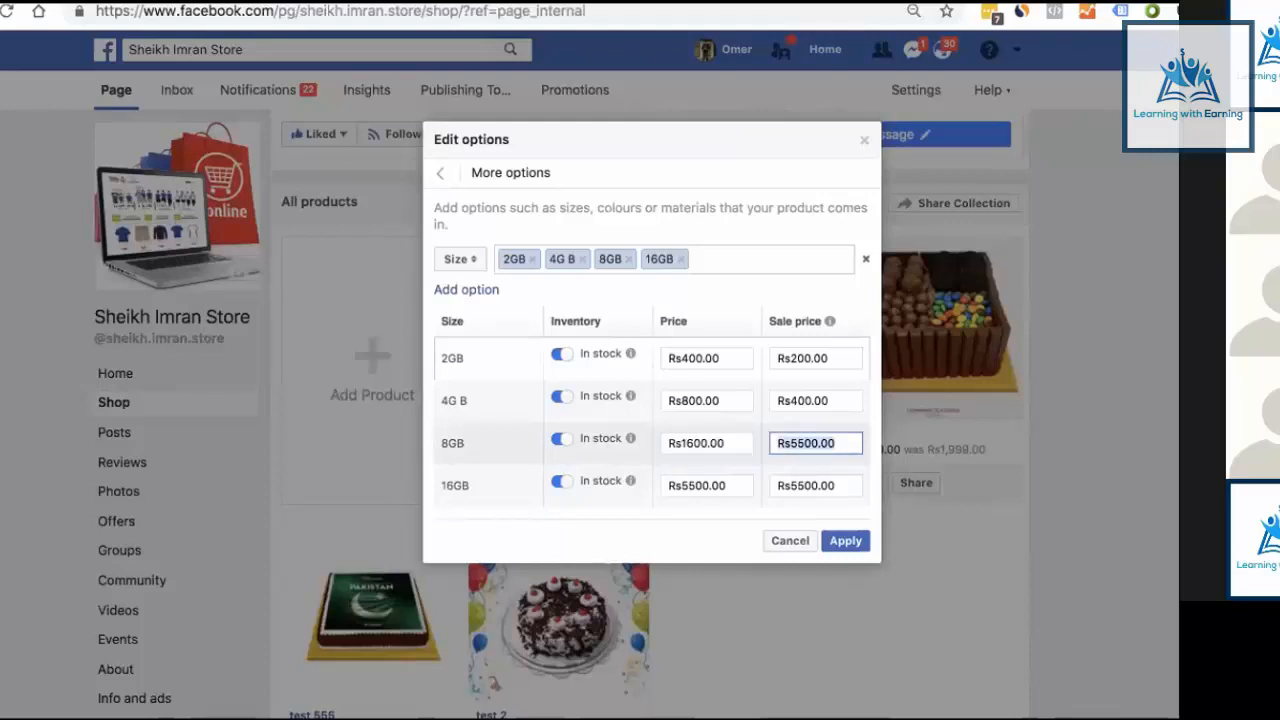
text(800)
key(Tab)
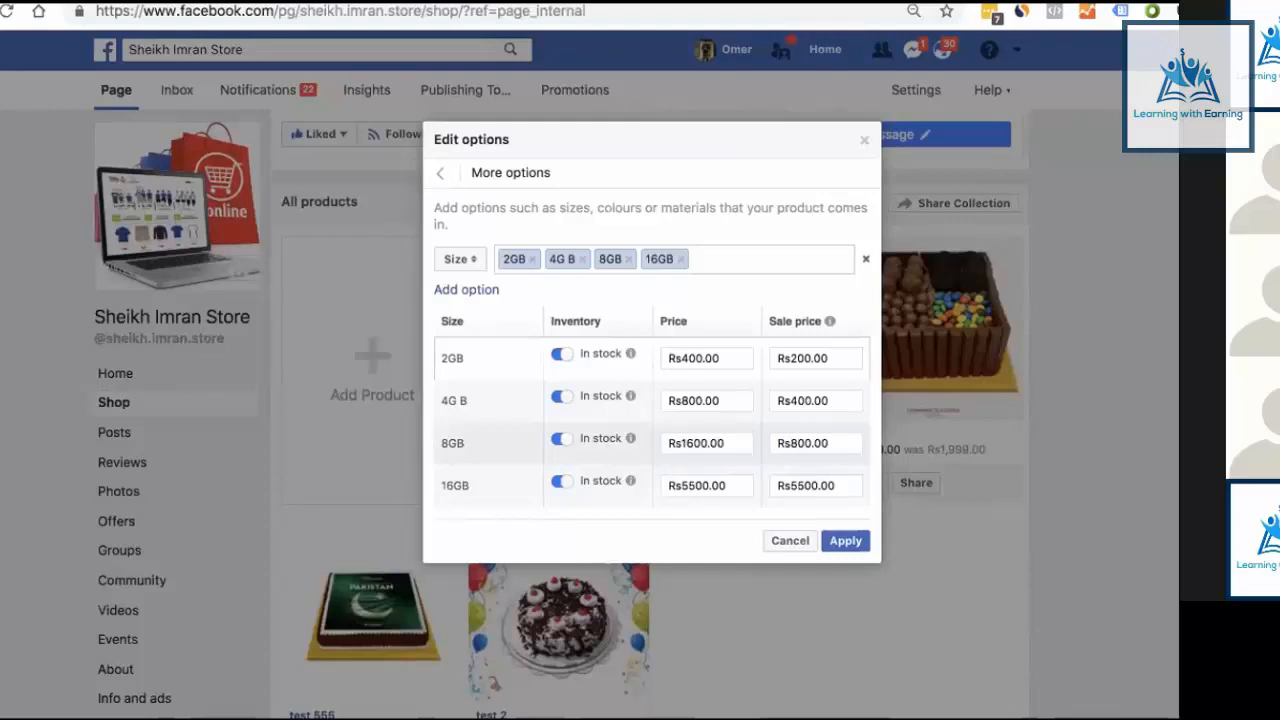
Step: Set the 16GB variant's price to 3200 and its sale price to 1600
click(717, 485)
drag(717, 485, 604, 483)
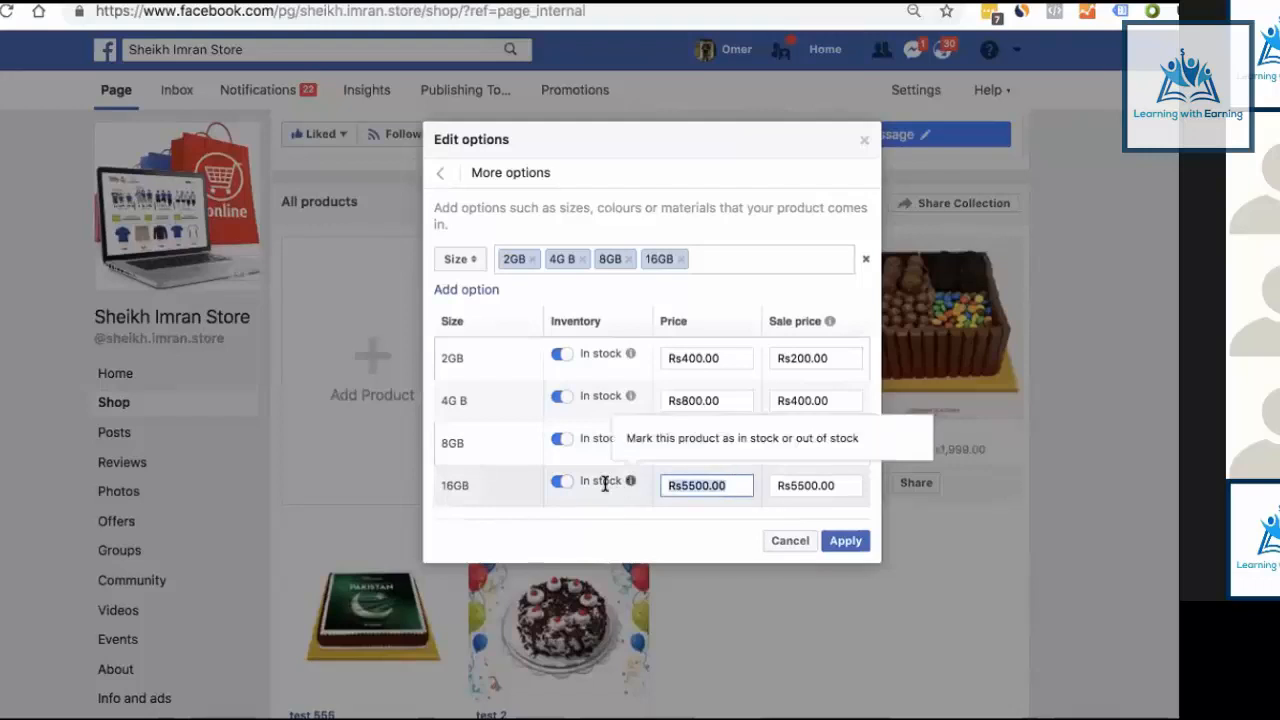
text(3200)
key(Tab)
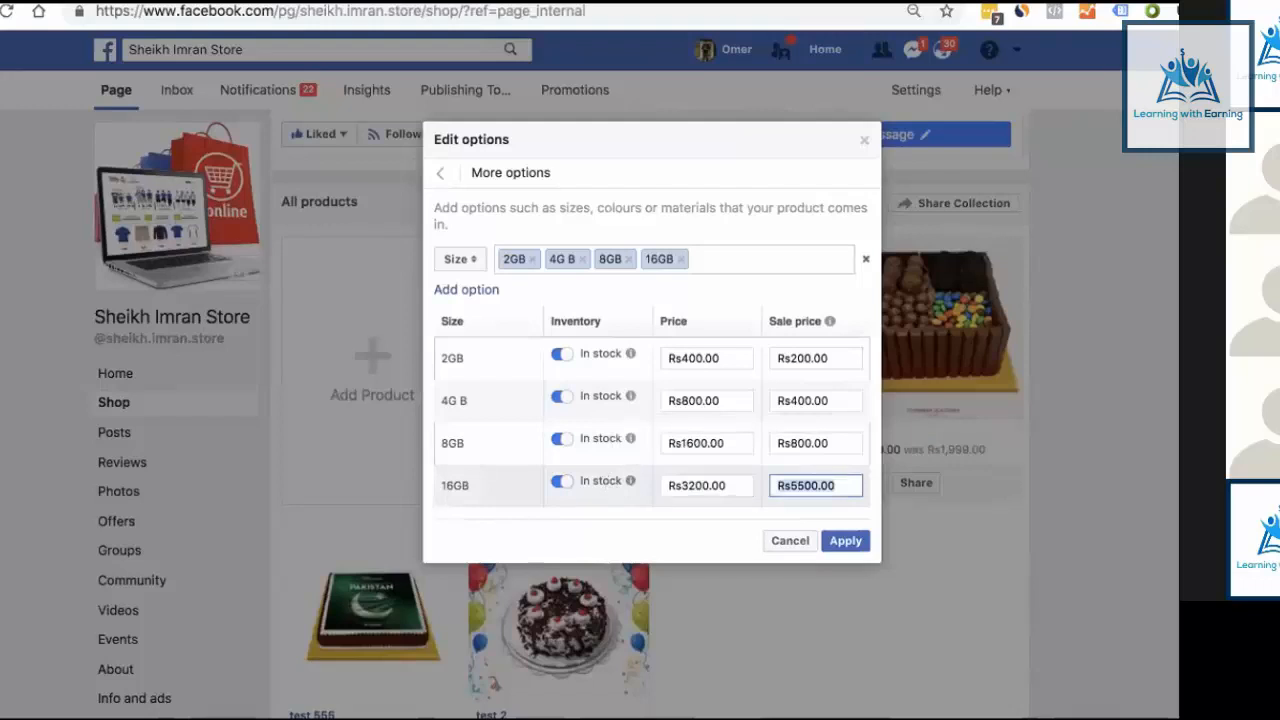
text(1600)
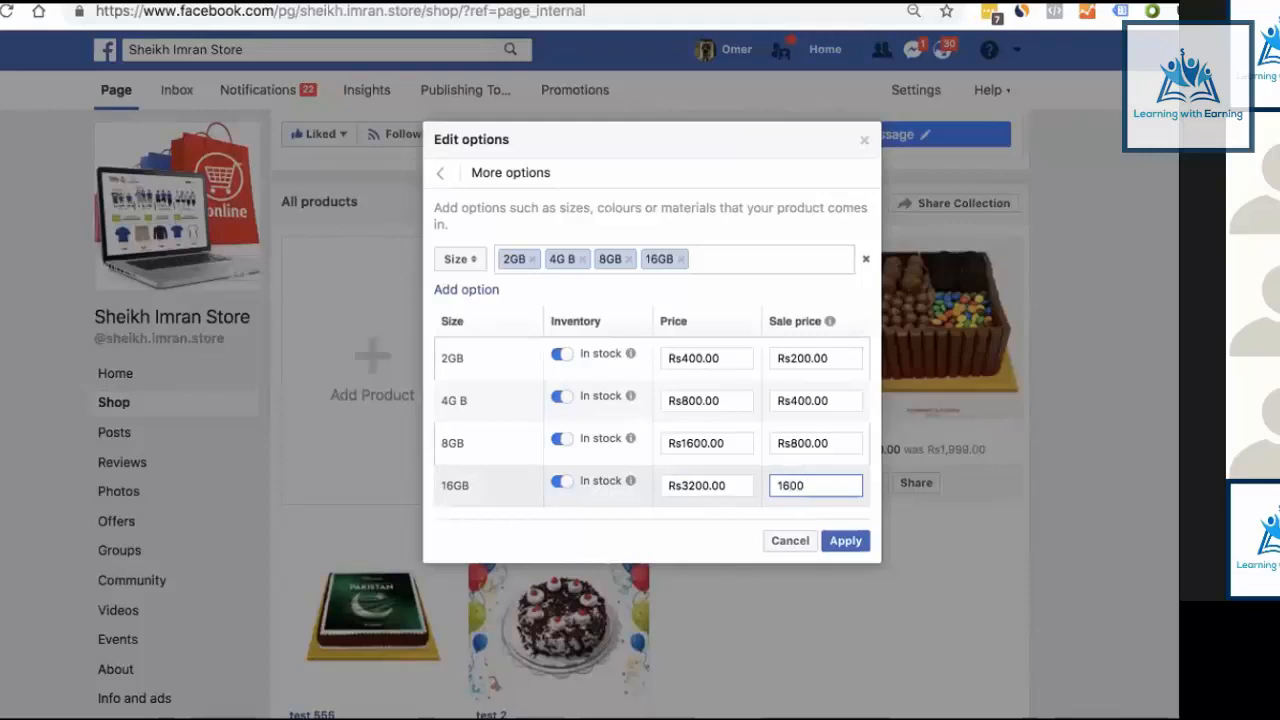
click(640, 523)
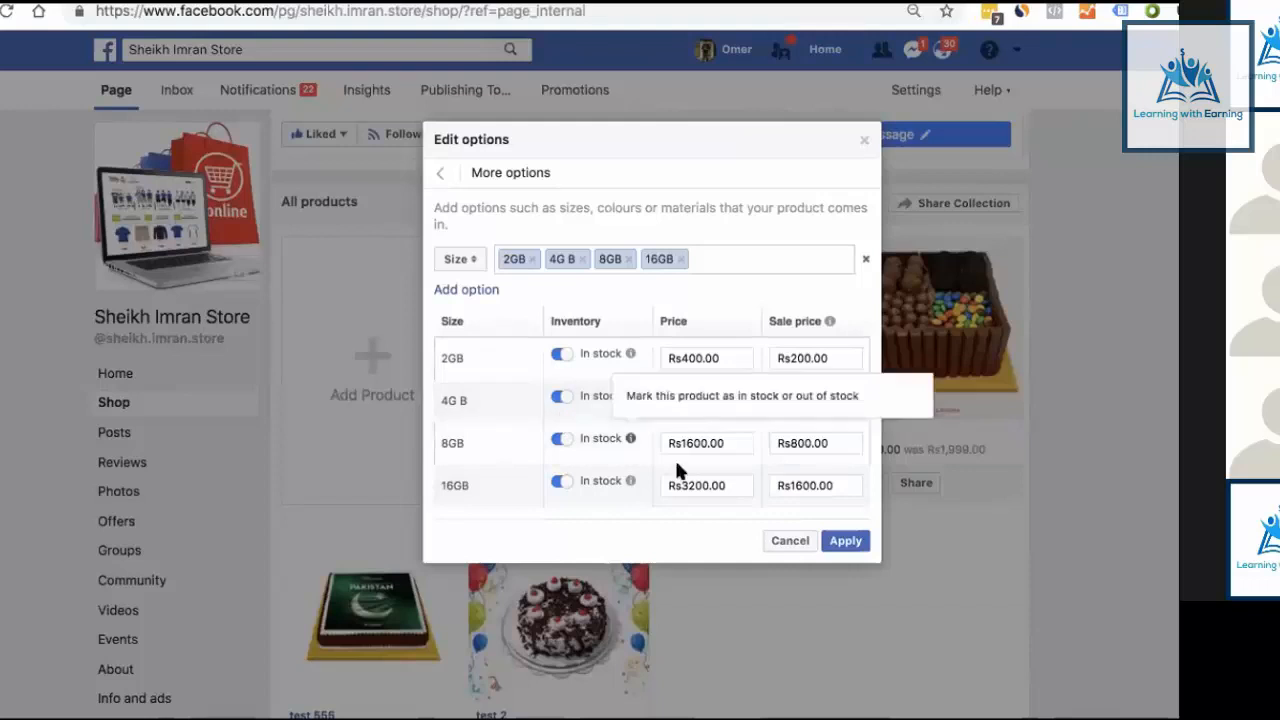
Step: Apply the size options to the test one-five product and save the product
click(845, 540)
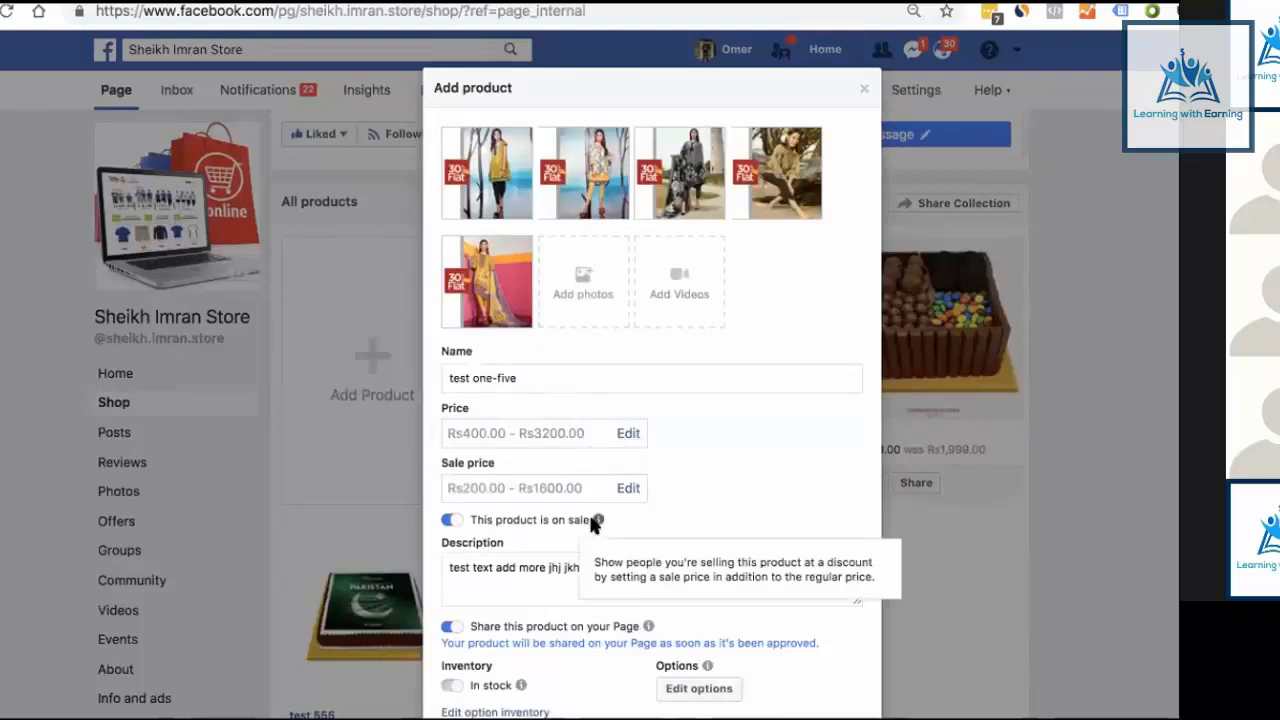
scroll(591, 523, down, 2)
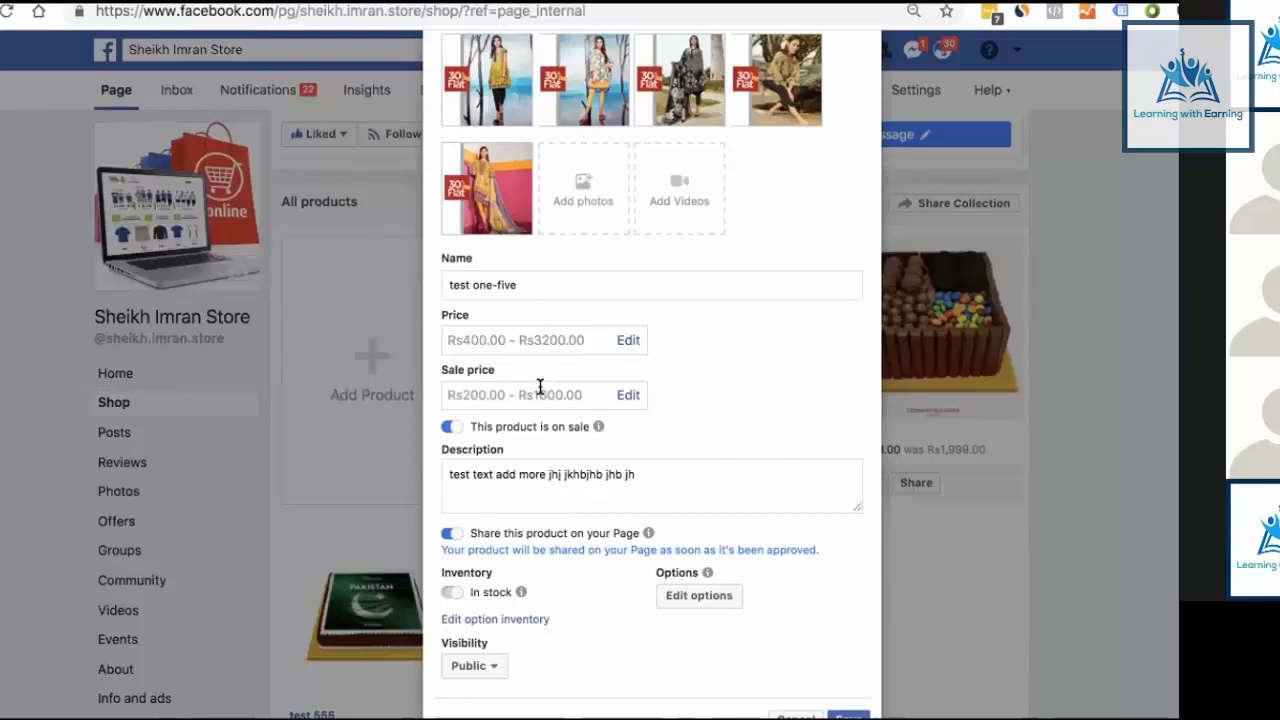
scroll(640, 483, down, 1)
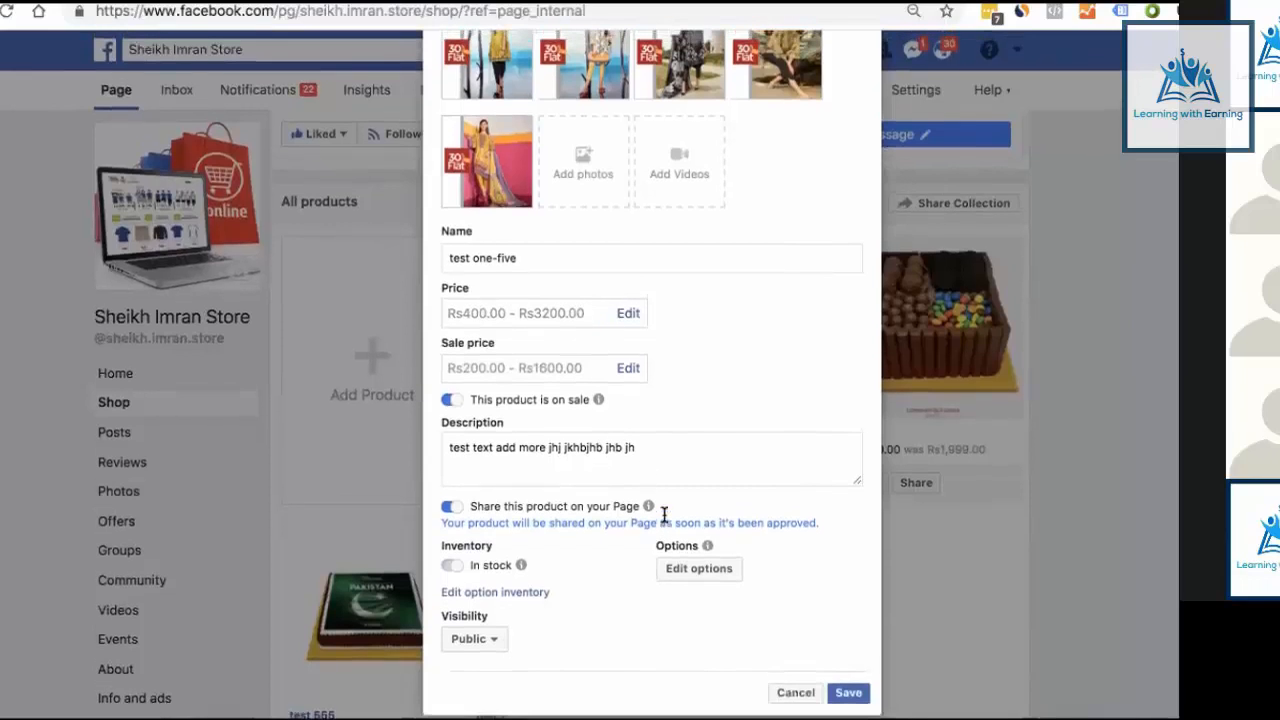
click(846, 694)
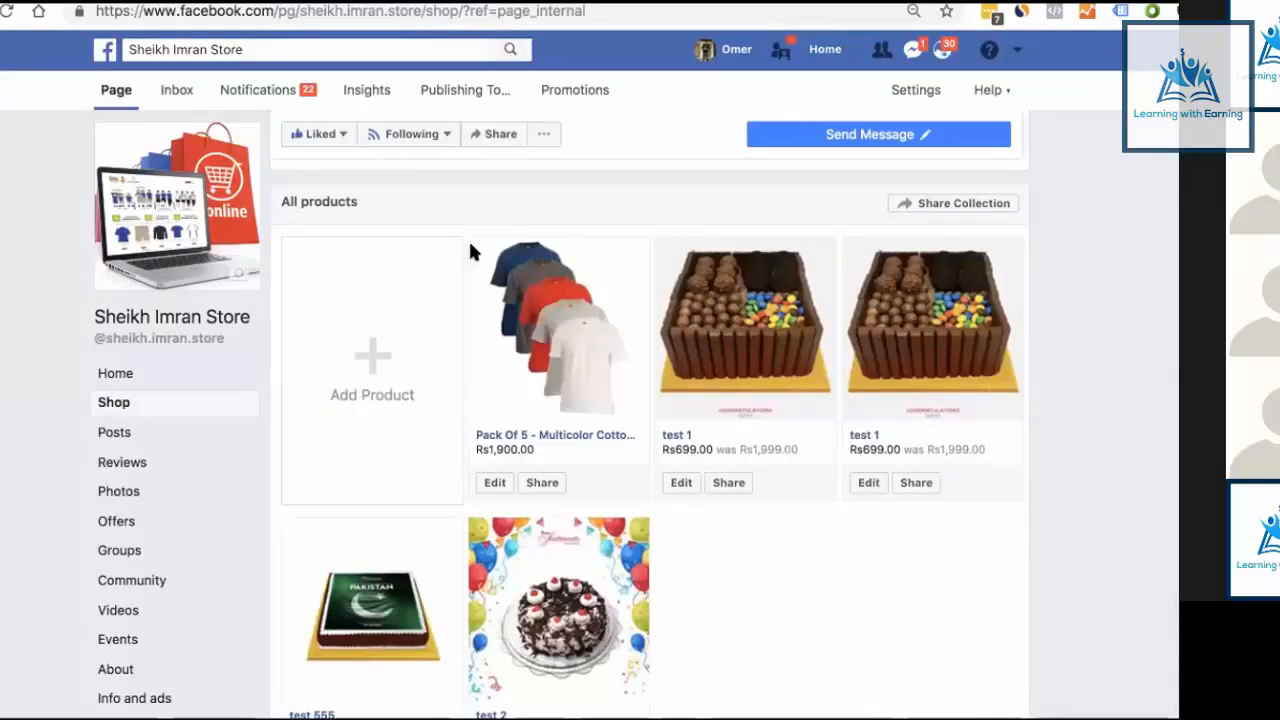
Step: Look through the shop page's featured products, All products list and collections area for the saved product
scroll(625, 230, up, 3)
scroll(625, 230, down, 1)
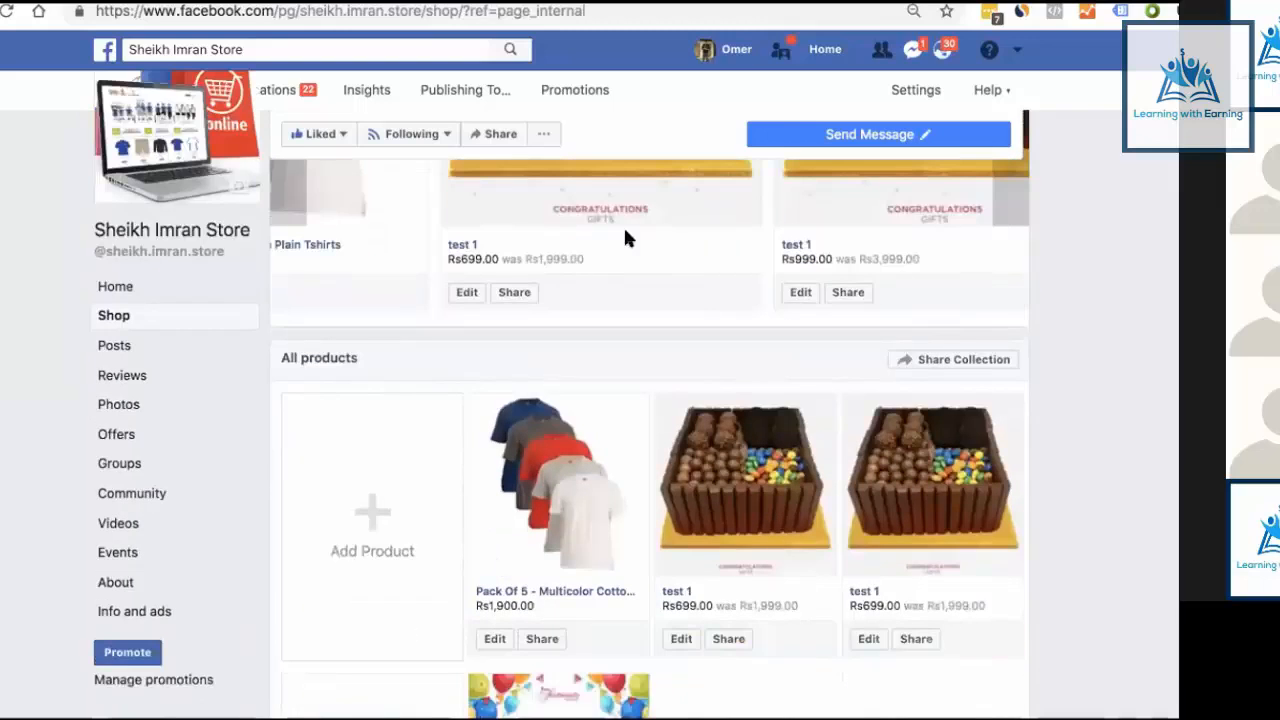
scroll(625, 238, down, 5)
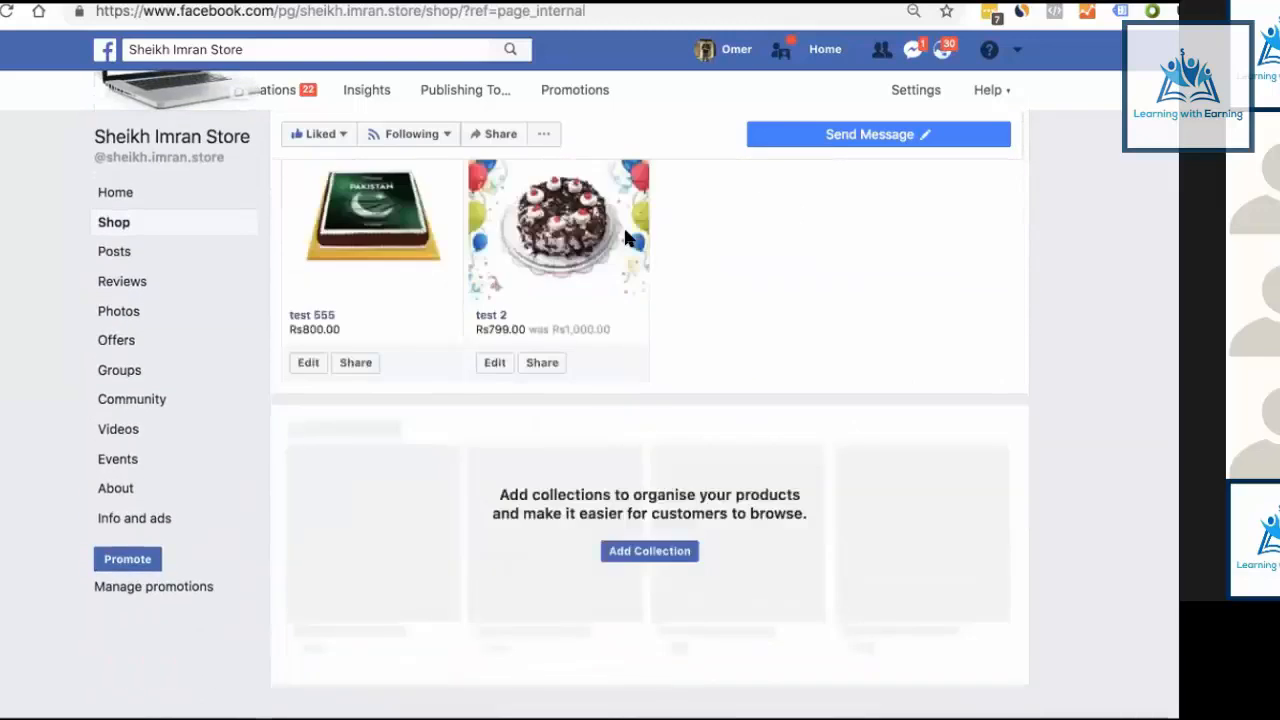
scroll(625, 238, up, 10)
scroll(623, 225, down, 9)
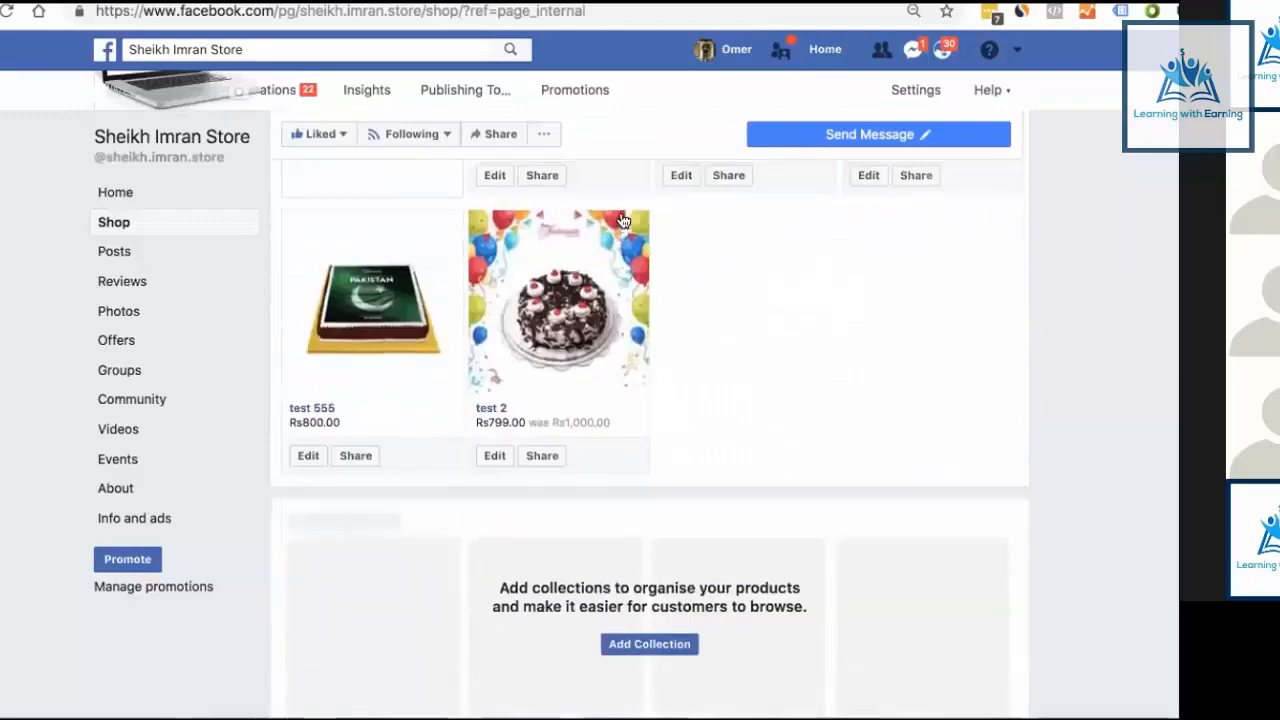
scroll(622, 220, up, 2)
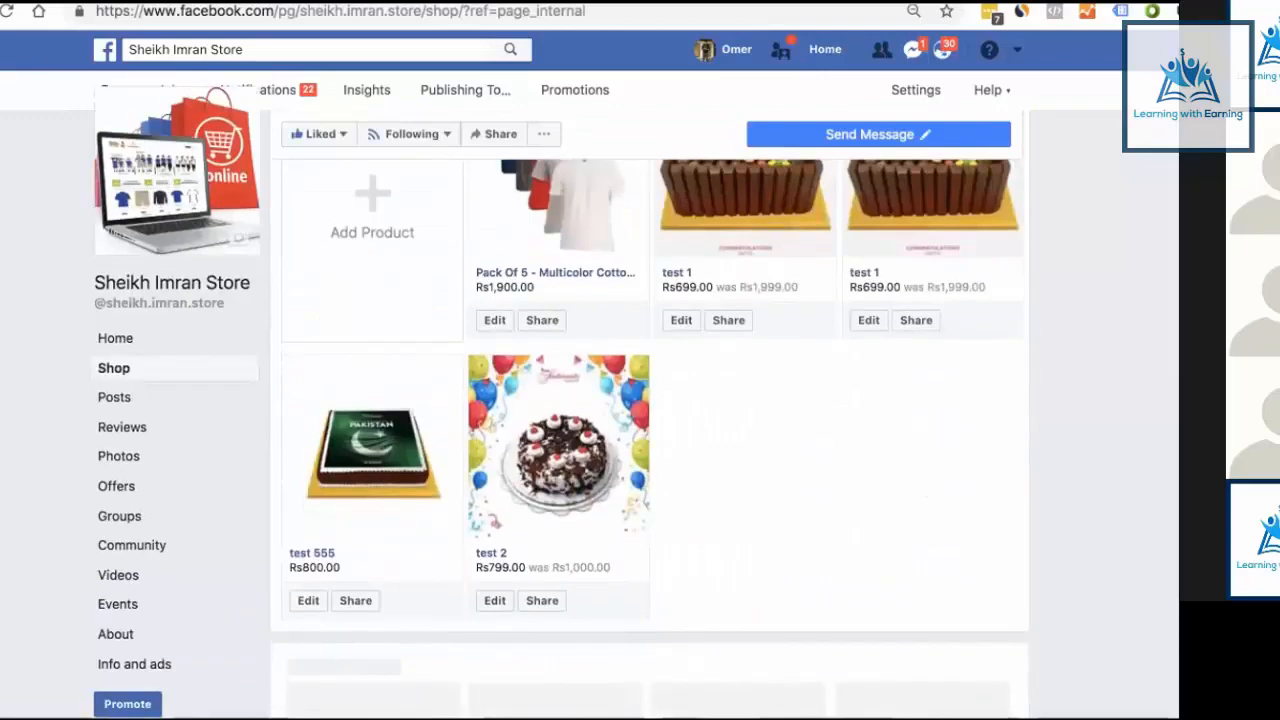